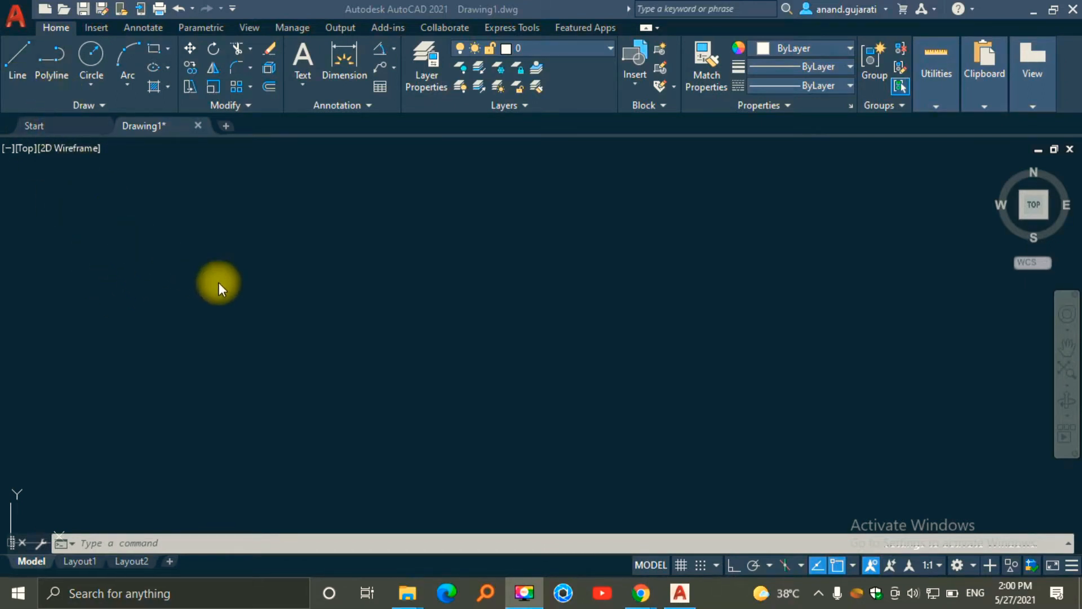
click(18, 85)
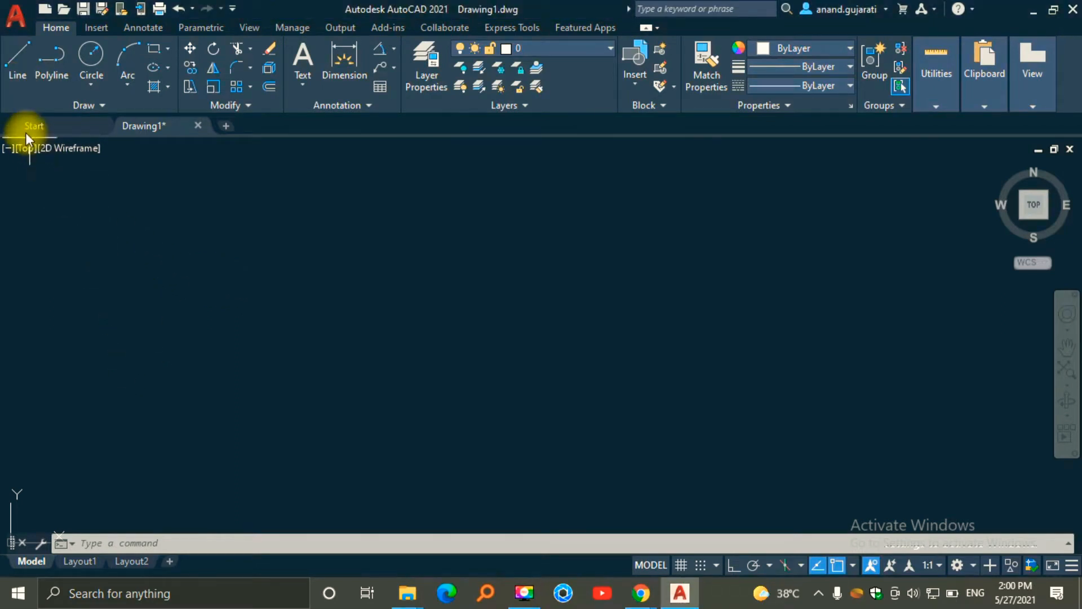
click(141, 295)
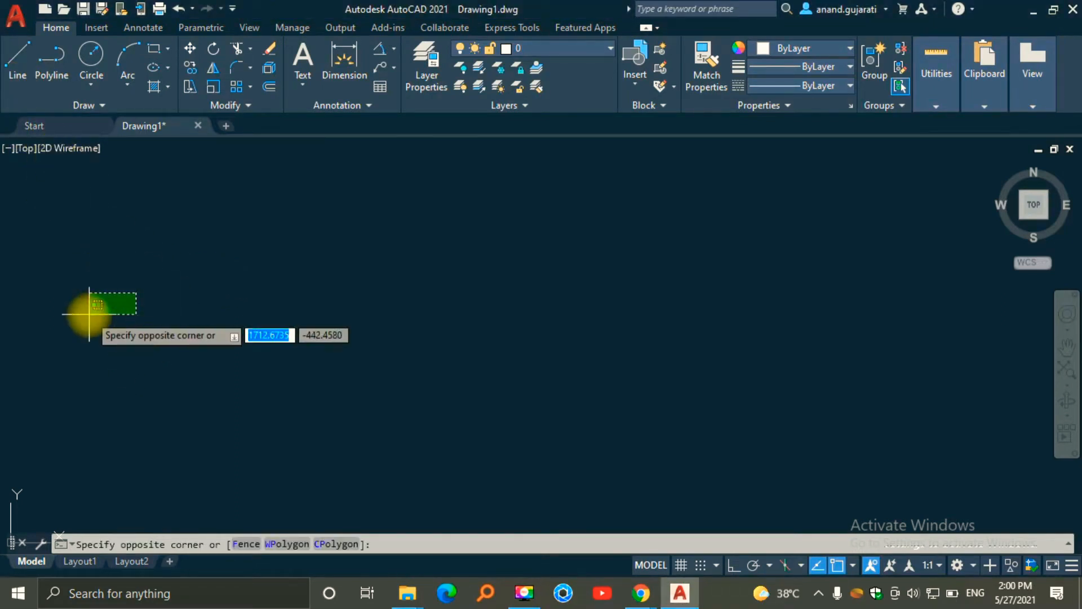
click(143, 306)
text(L)
key(Return)
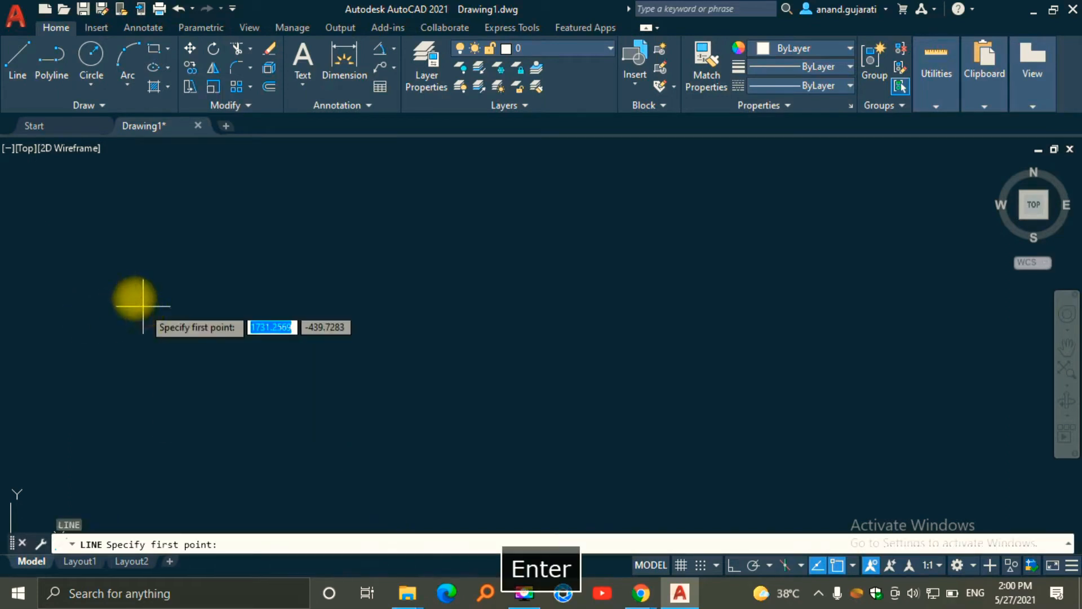
key(Escape)
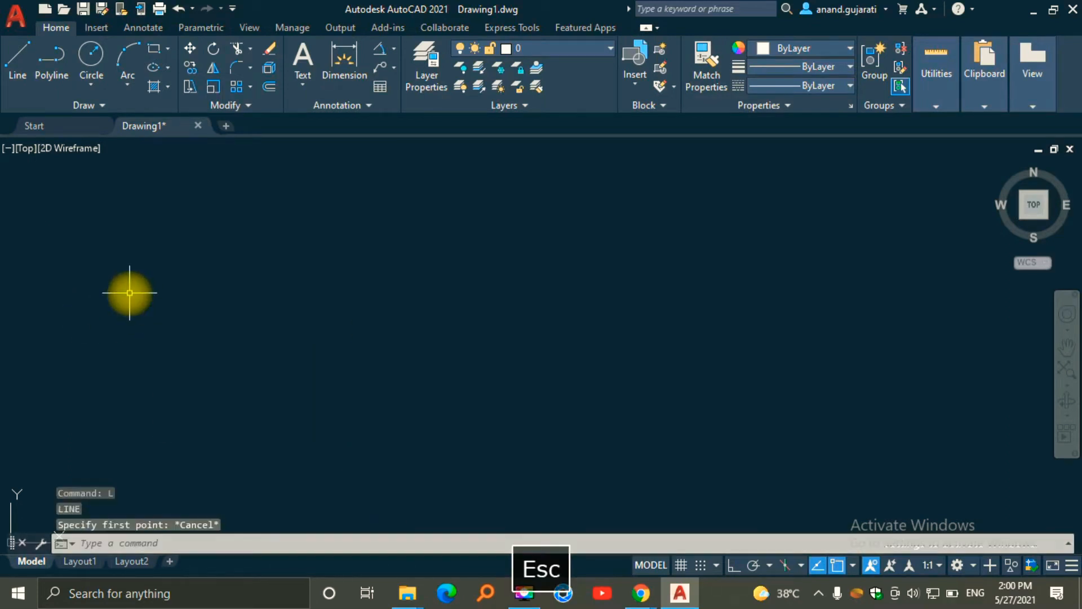
Draw two connected lines for a square's bottom and right sides, 50 units at 0° and 50 units at 90°
click(14, 78)
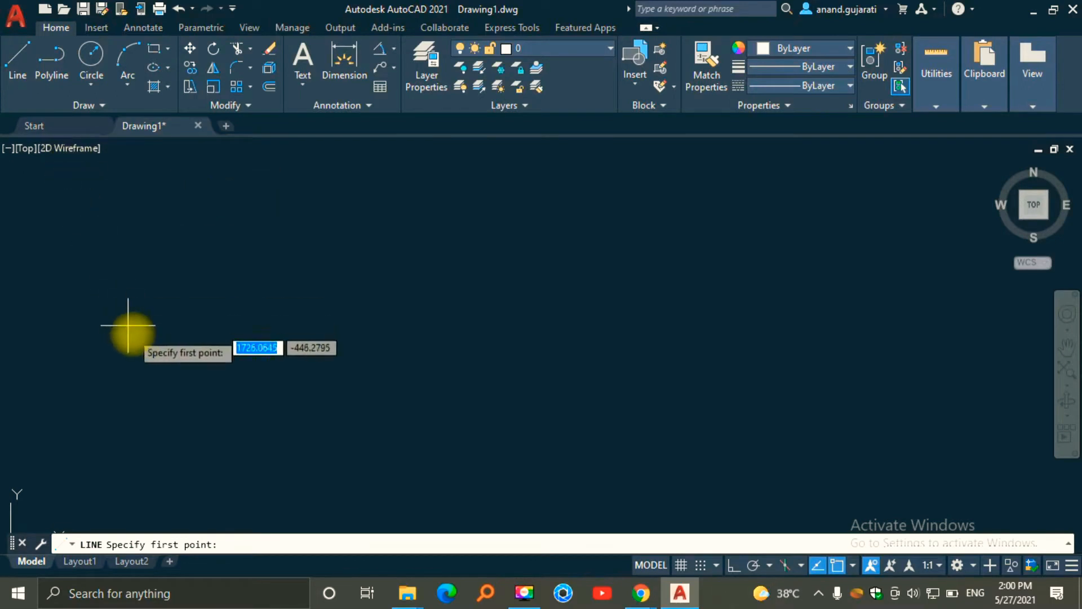
click(140, 384)
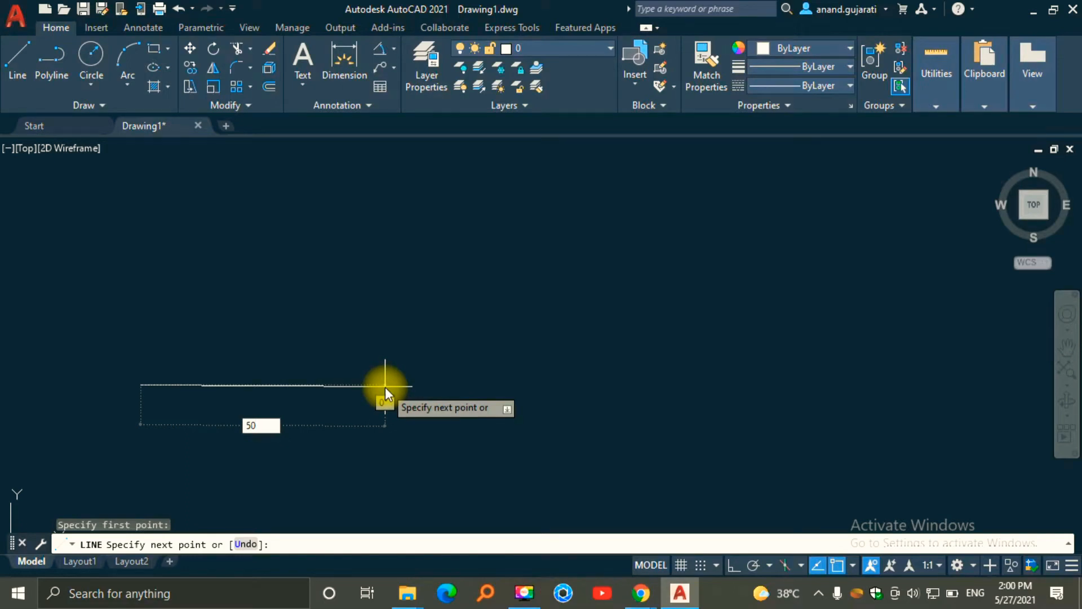
key(Tab)
key(Return)
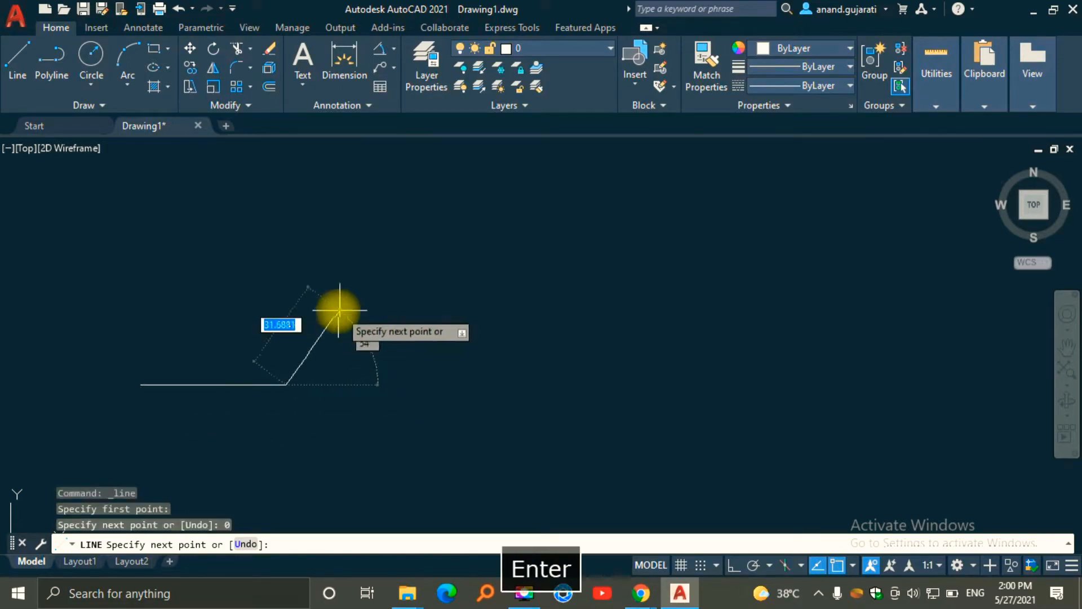
text(50)
key(Tab)
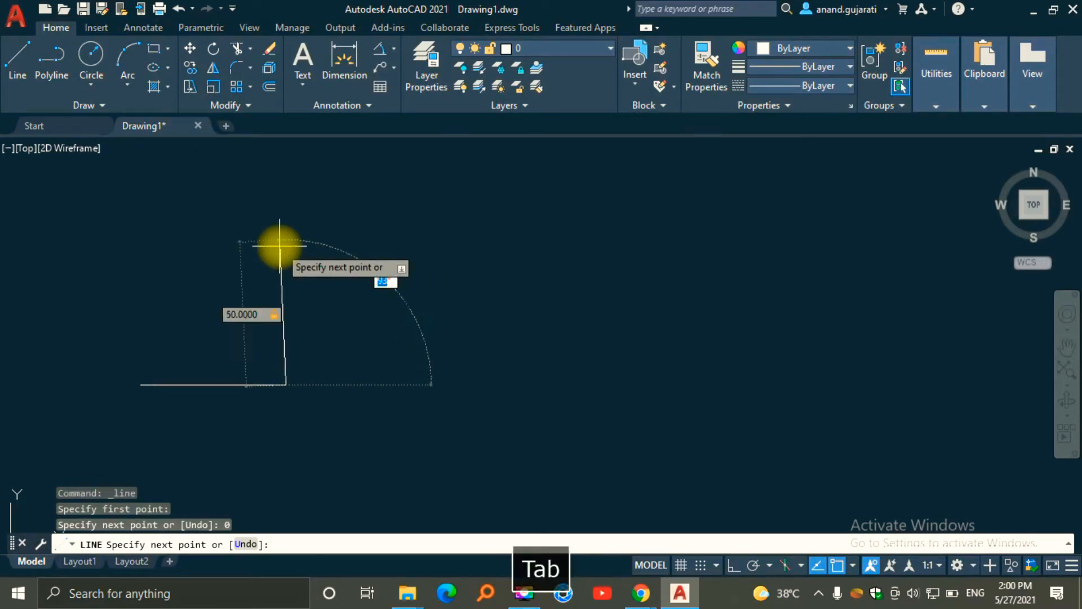
text(90)
key(Return)
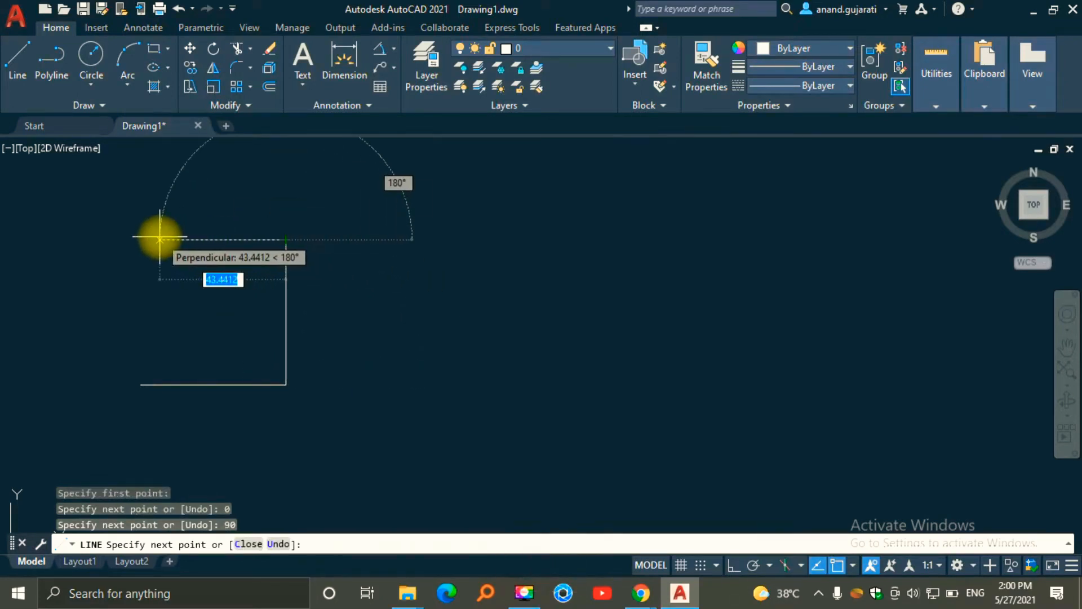
Complete the square with a 50-unit line at 180° and a closing line back to the start point
text(50)
key(Tab)
text(180)
key(Return)
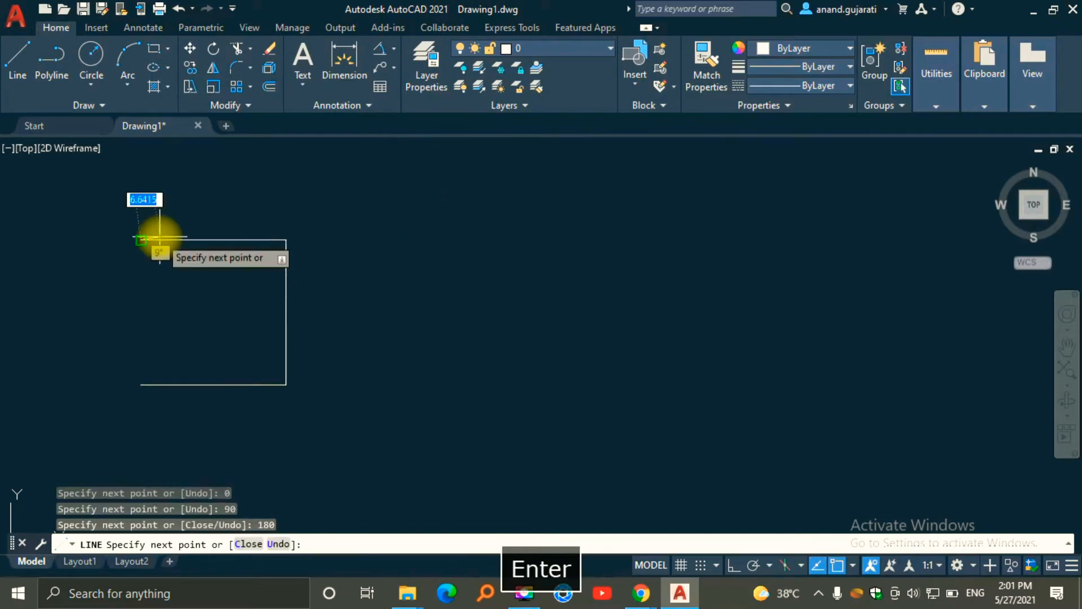
click(140, 382)
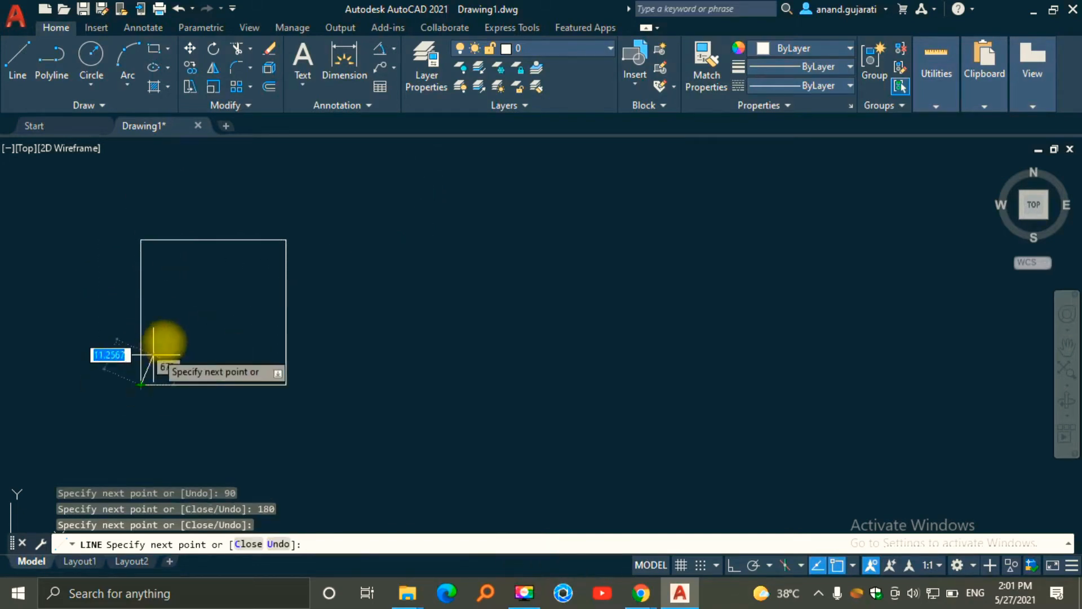
key(Escape)
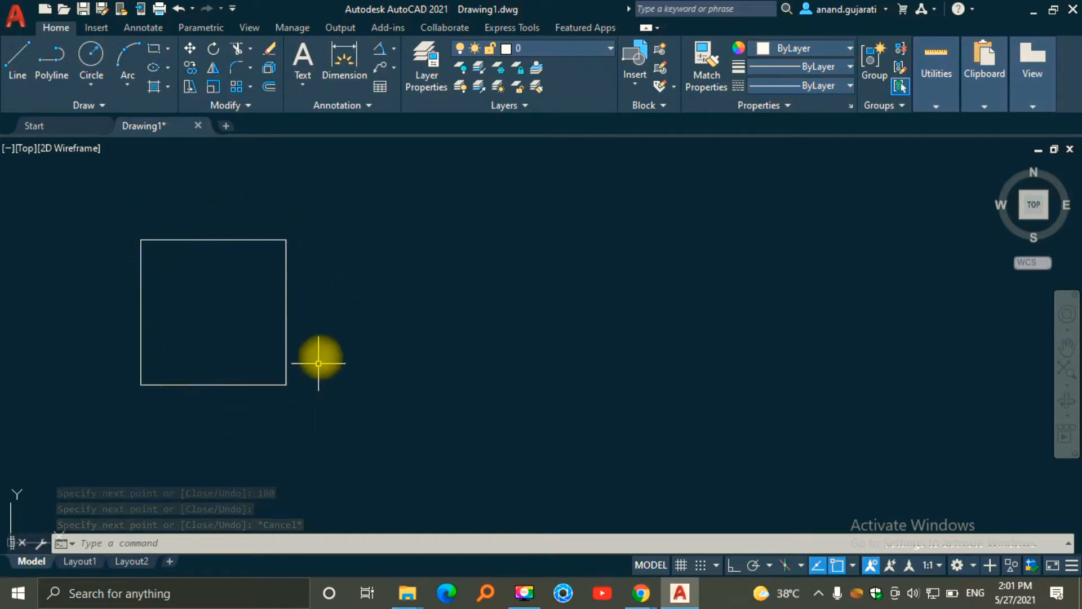
Start a polyline to the right of the line-drawn square with a 50-unit segment at 0°
middle_drag(338, 334, 333, 363)
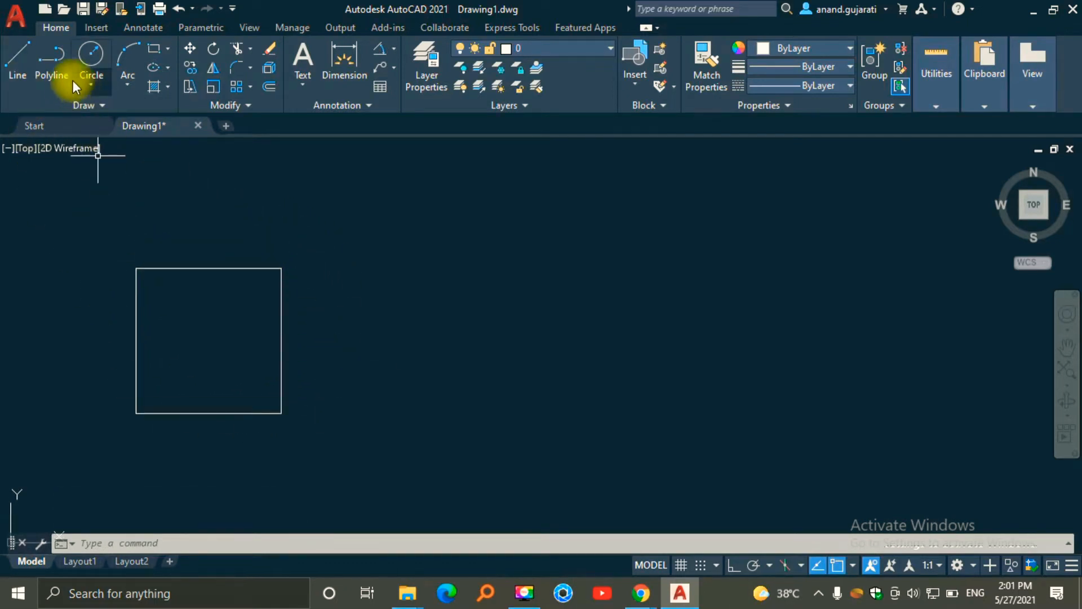
click(451, 408)
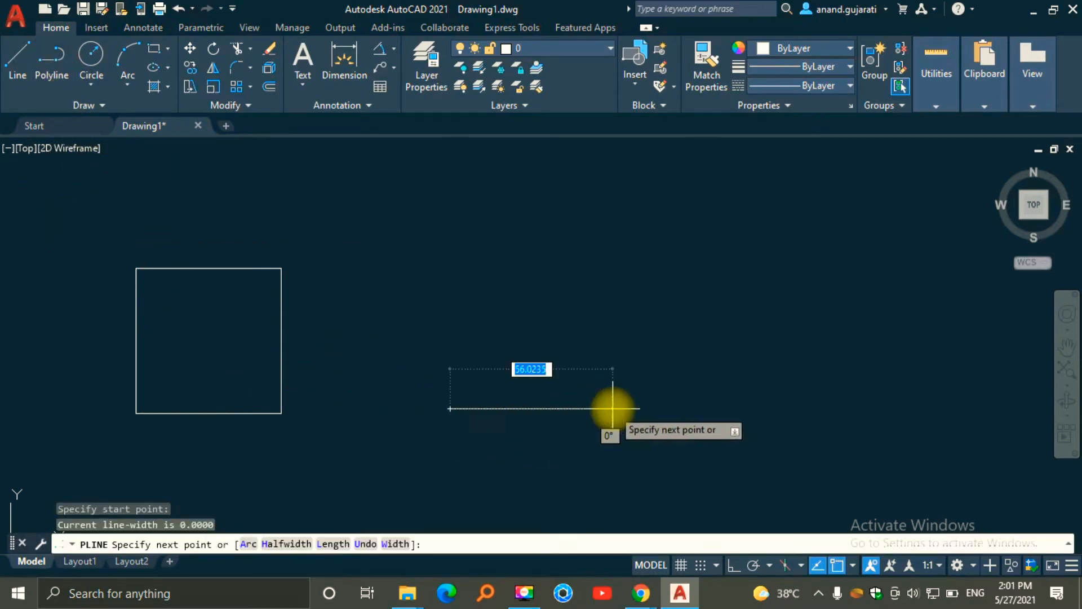
text(50)
key(Tab)
text(0)
key(Return)
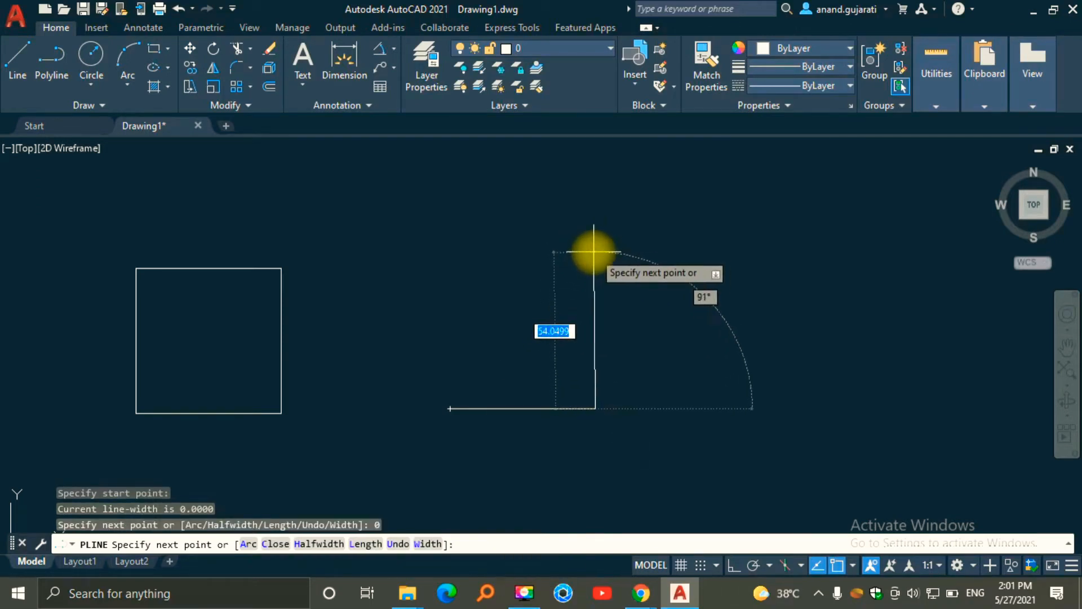
Add a vertical polyline segment of 50 units at 90°
text(50)
key(Tab)
text(0)
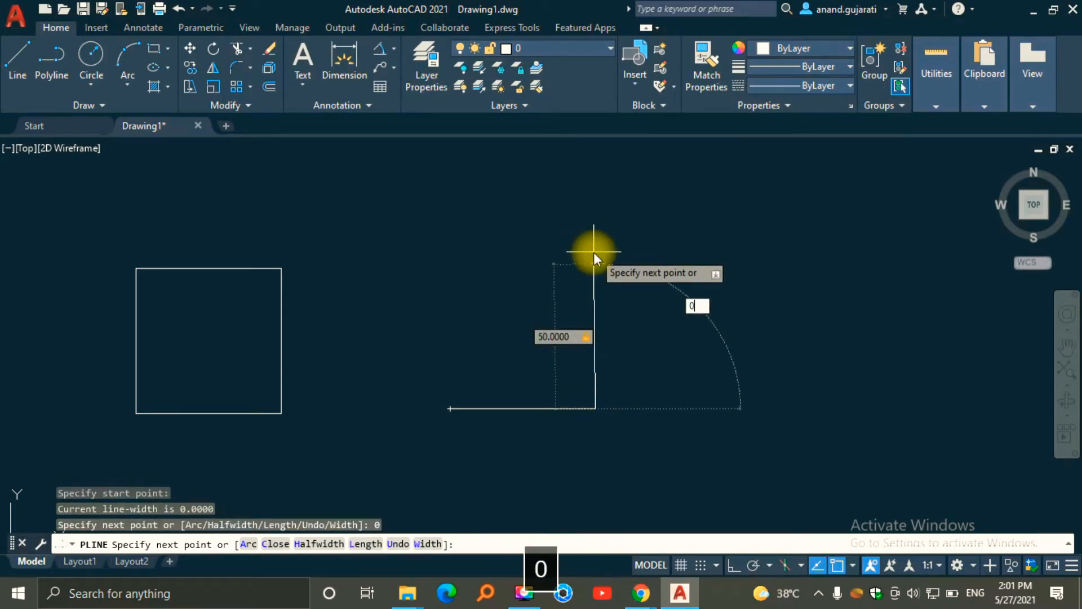
key(BackSpace)
text(90)
key(Return)
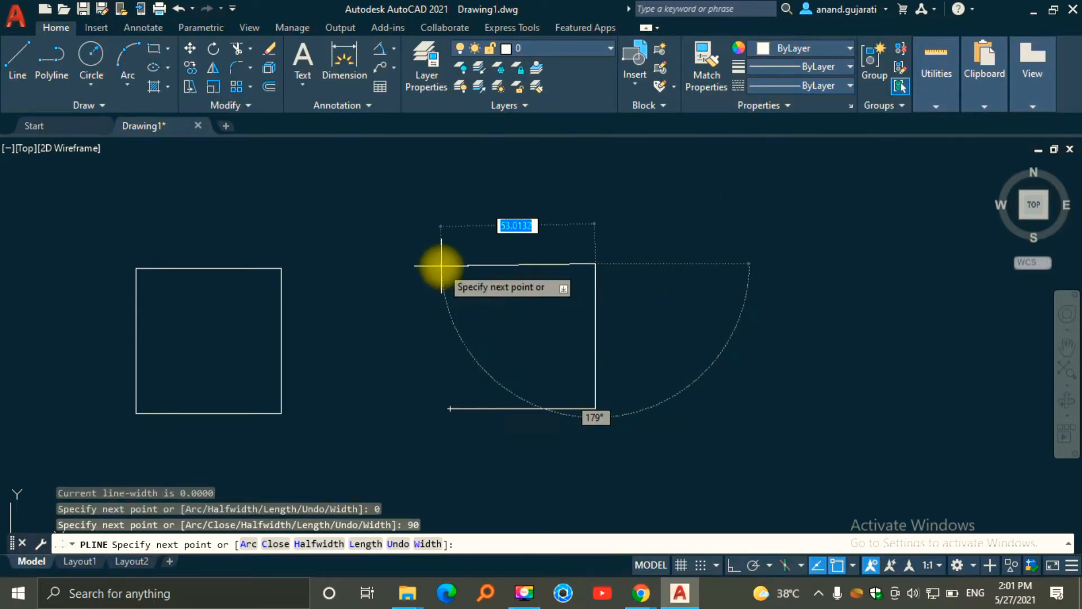
Try a third polyline segment of 50 units at 90° and undo it
text(50)
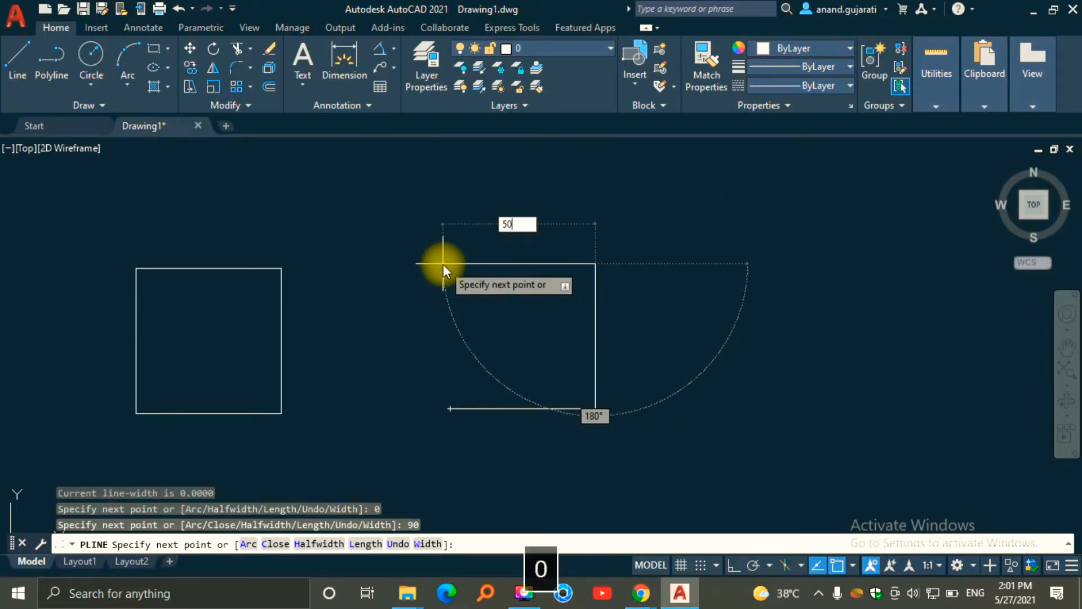
key(Tab)
text(90)
key(Return)
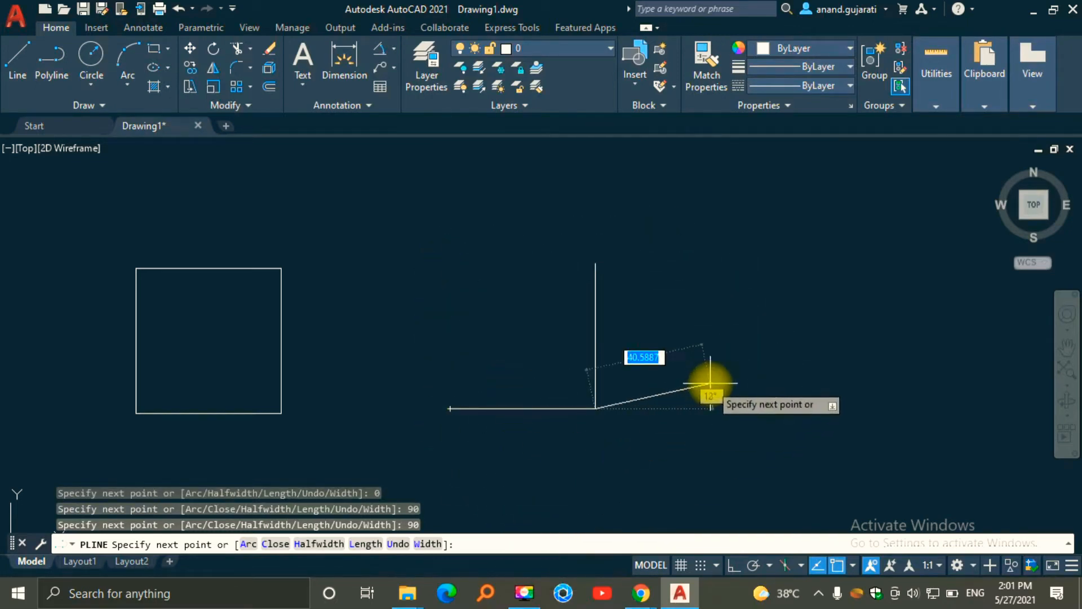
key(ctrl+z)
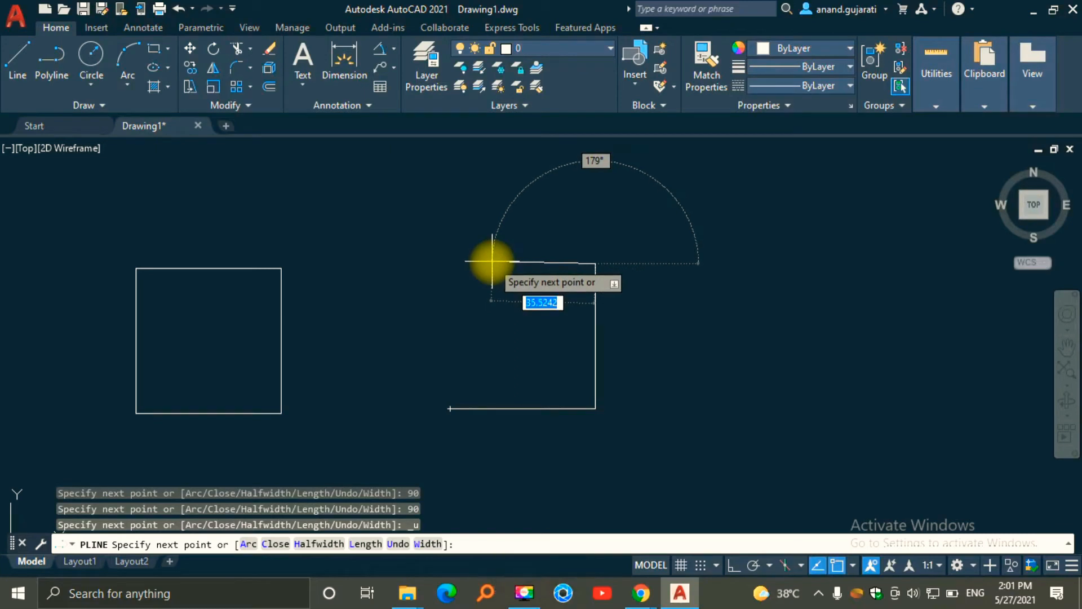
Finish the polyline square with a 50-unit segment at 180° and a closing segment to the start point
key(Tab)
text(180)
key(Return)
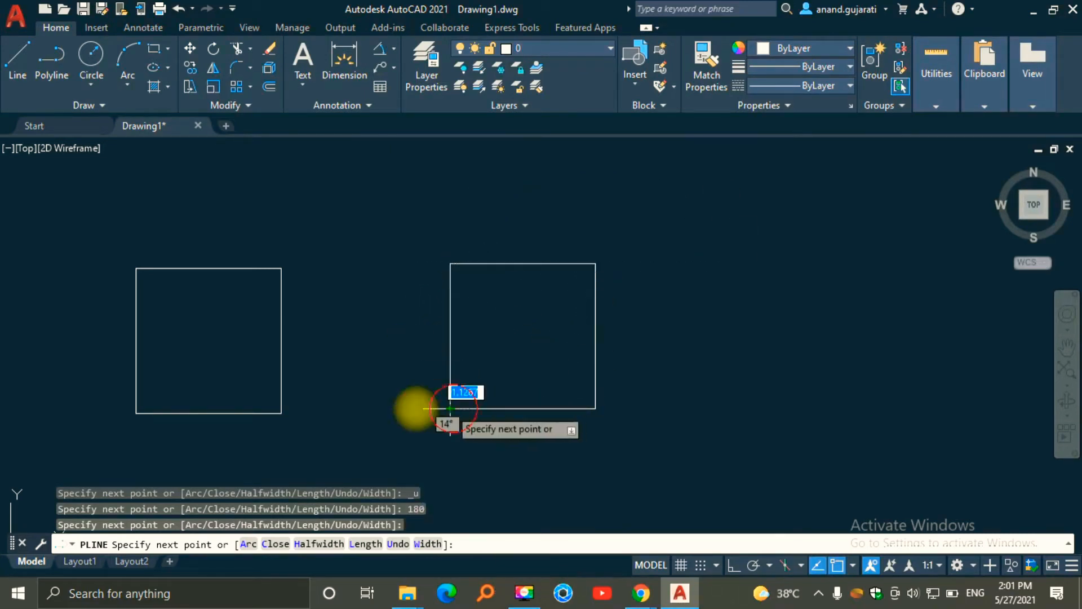
key(Escape)
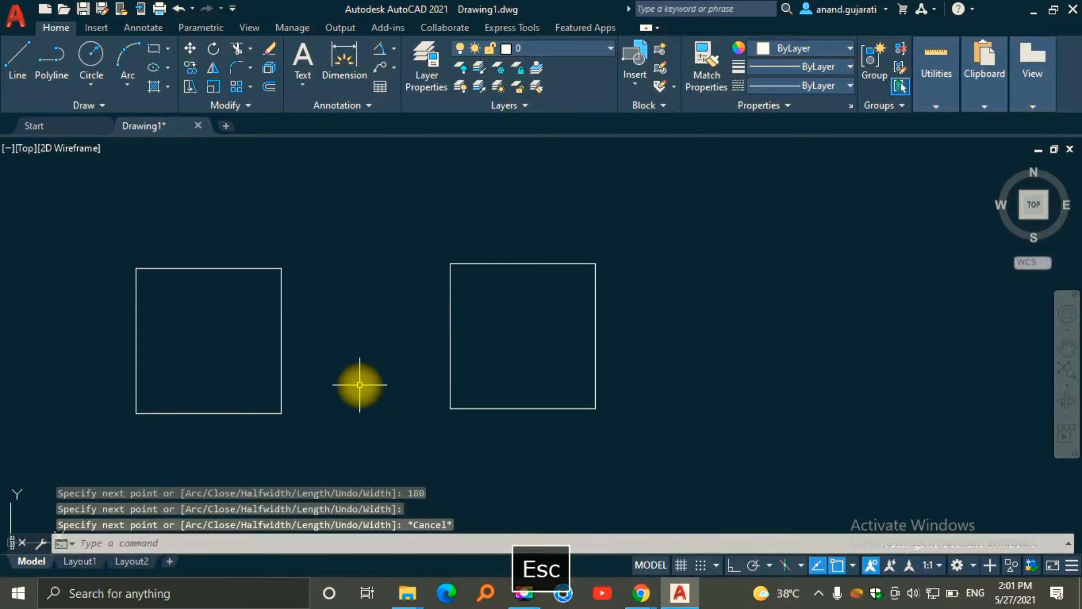
Select the sides of the line-drawn square individually to examine whether they are separate objects, and clear each selection
middle_drag(357, 381, 389, 370)
middle_drag(346, 290, 372, 256)
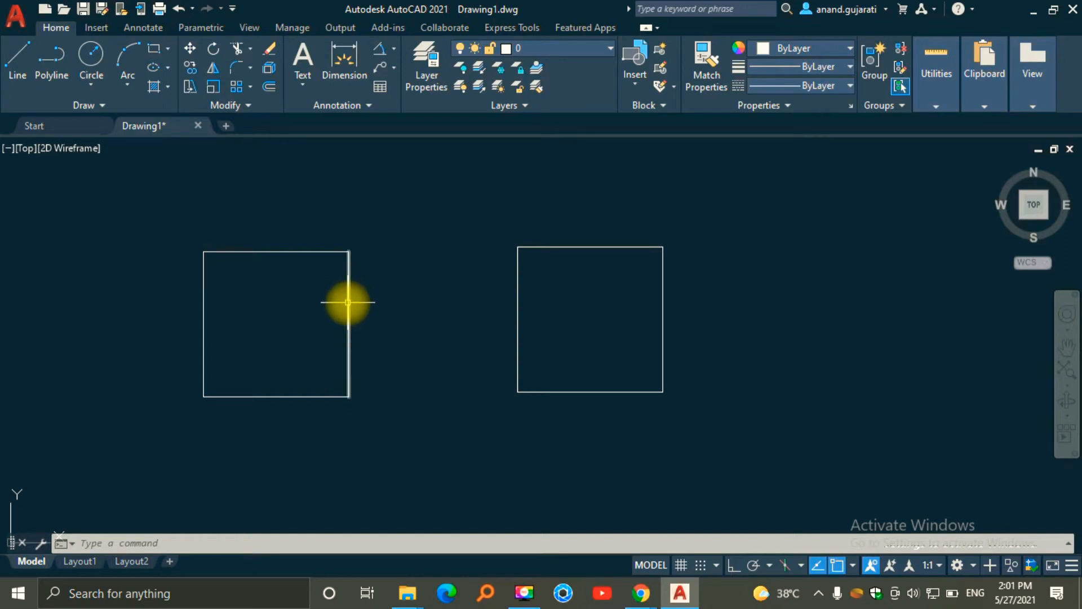
mouse_move(348, 302)
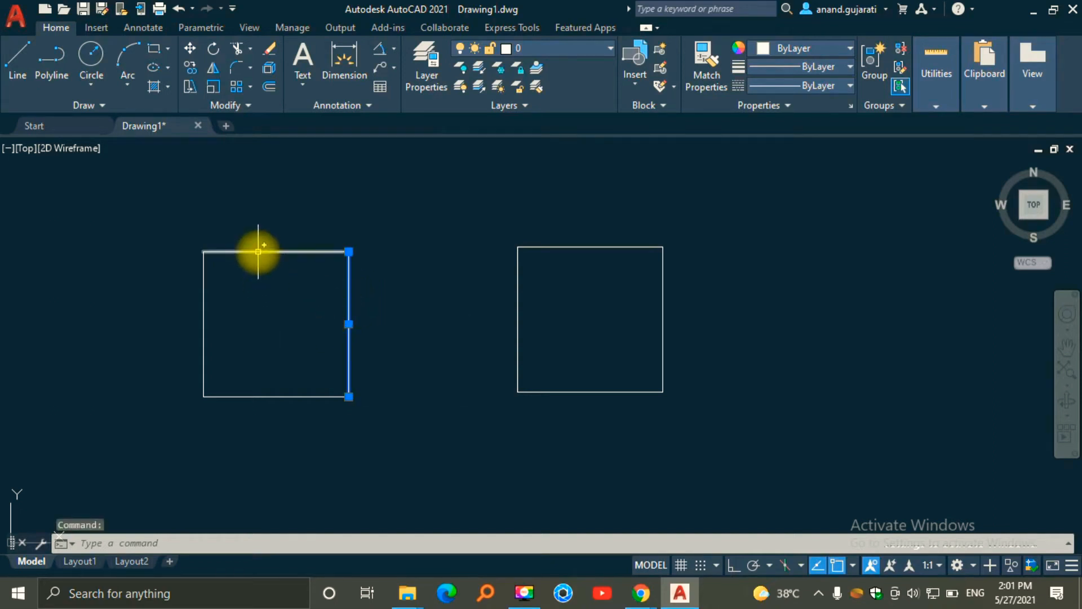
click(203, 314)
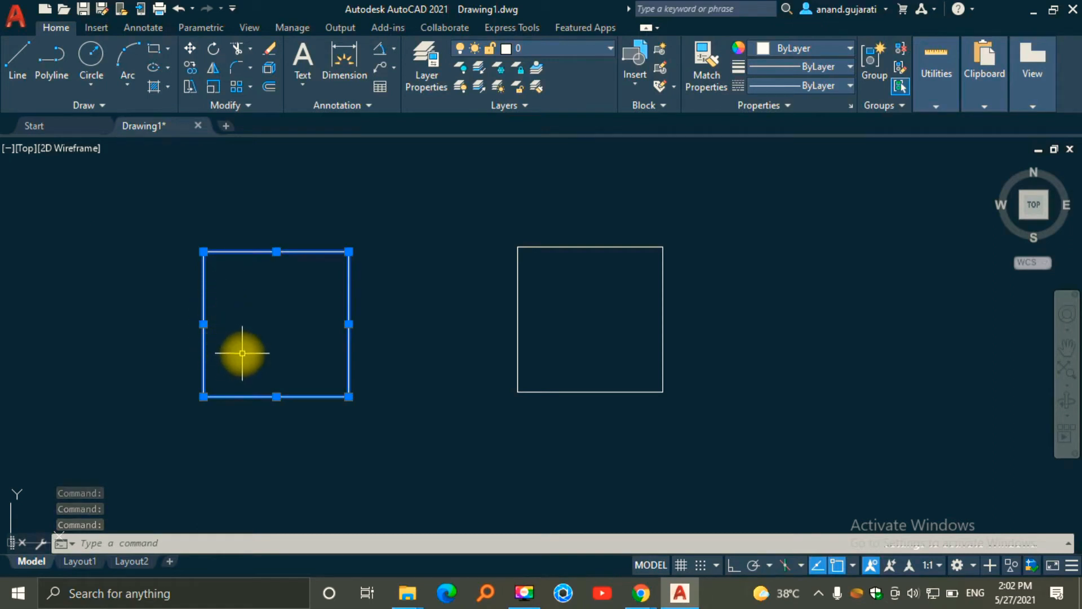
key(Escape)
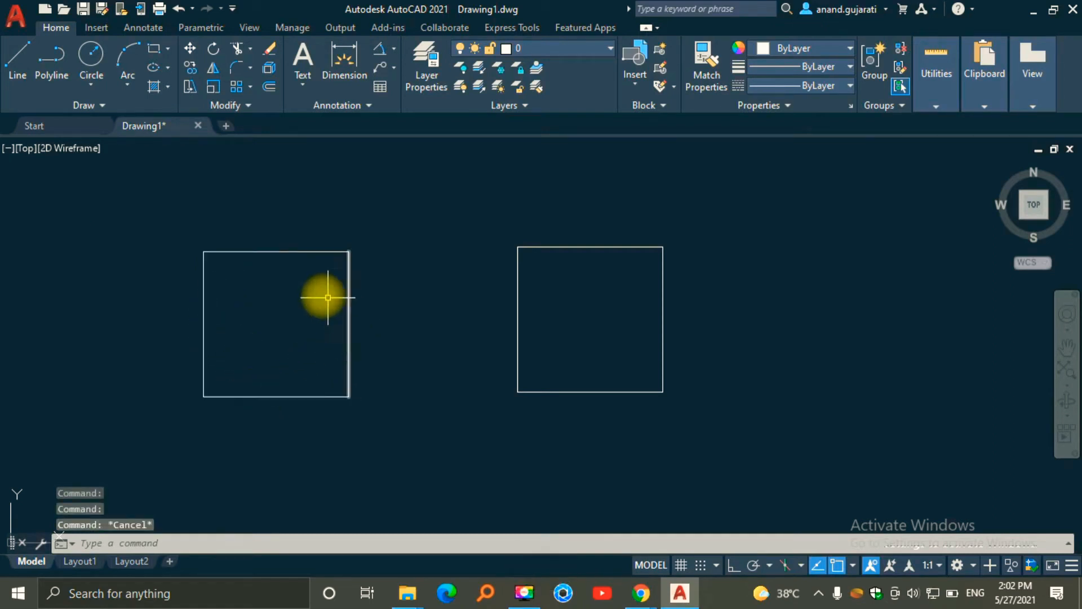
click(258, 396)
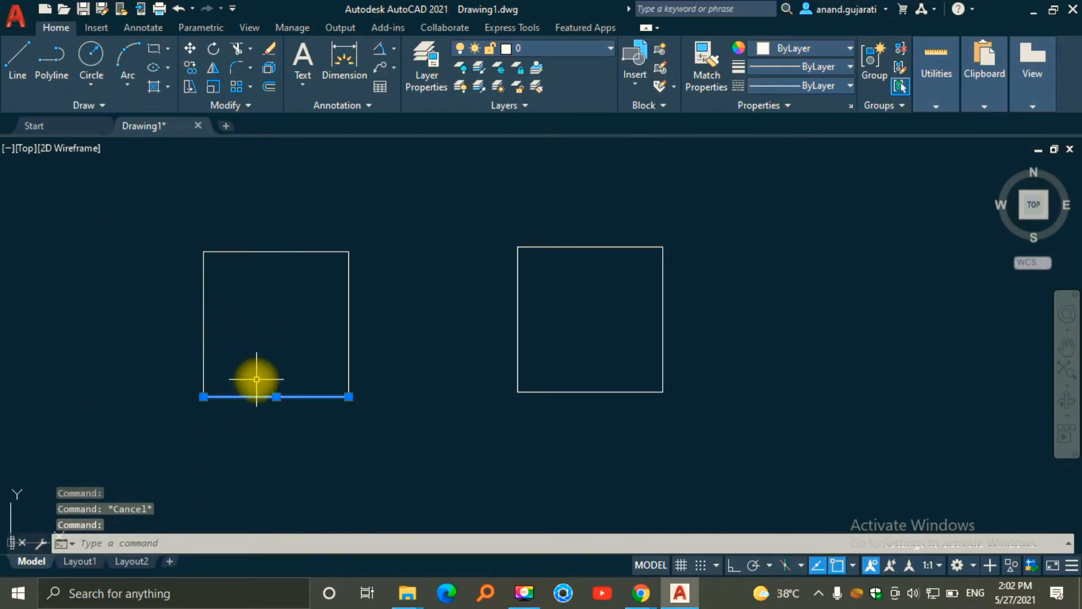
key(Escape)
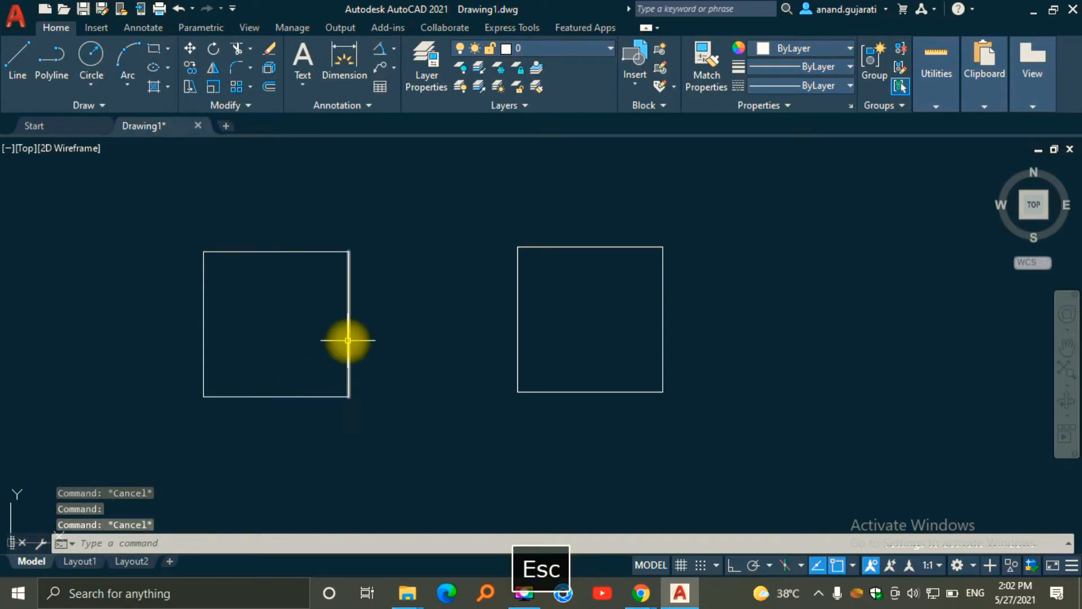
click(348, 340)
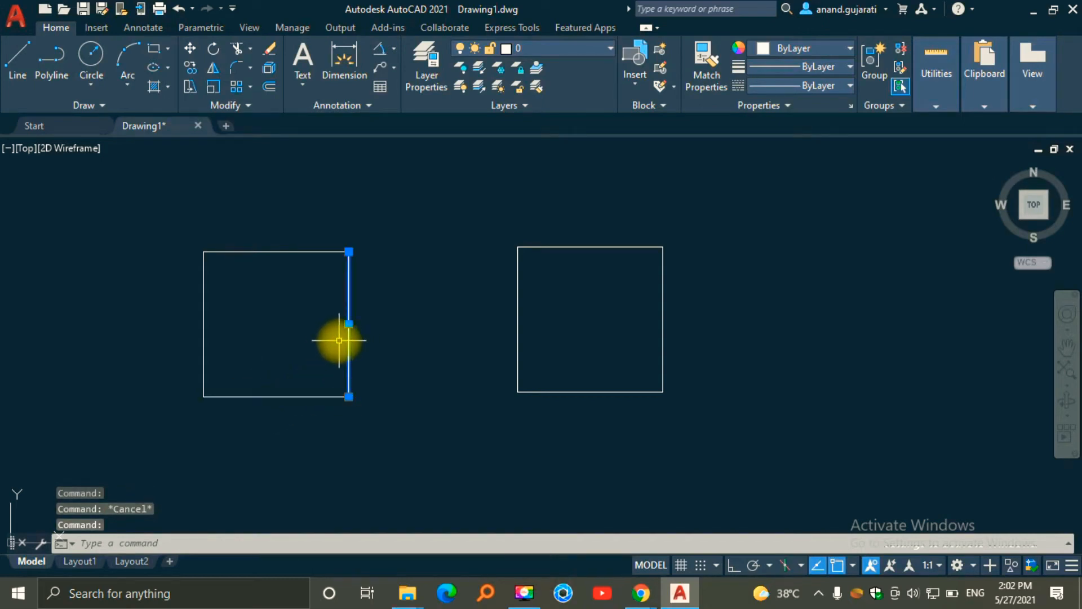
key(Escape)
Erase the right side of the line-drawn square and undo the deletion
click(361, 316)
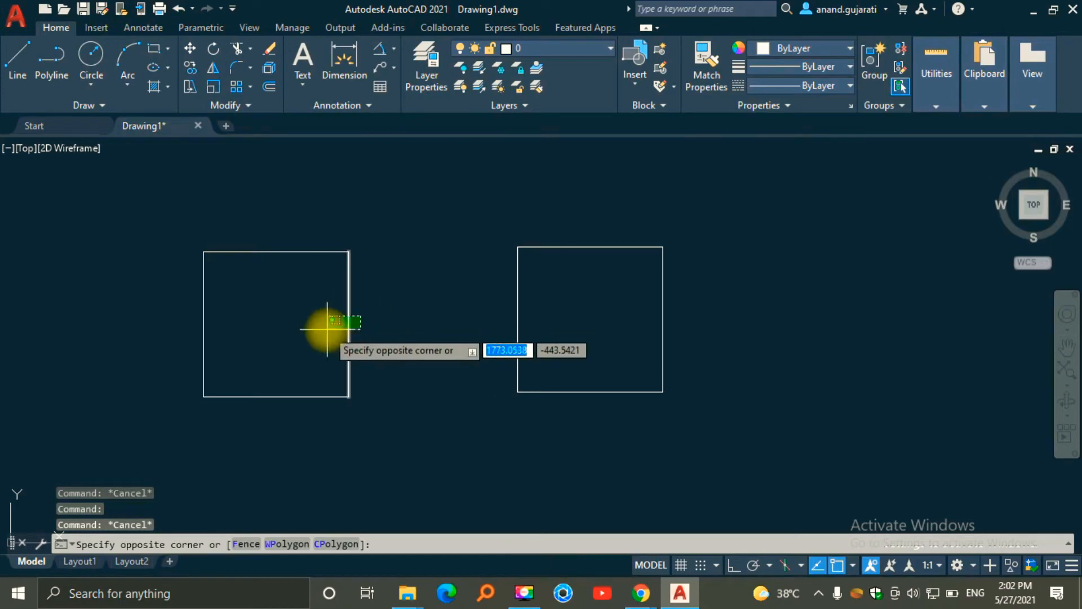
click(328, 333)
key(Delete)
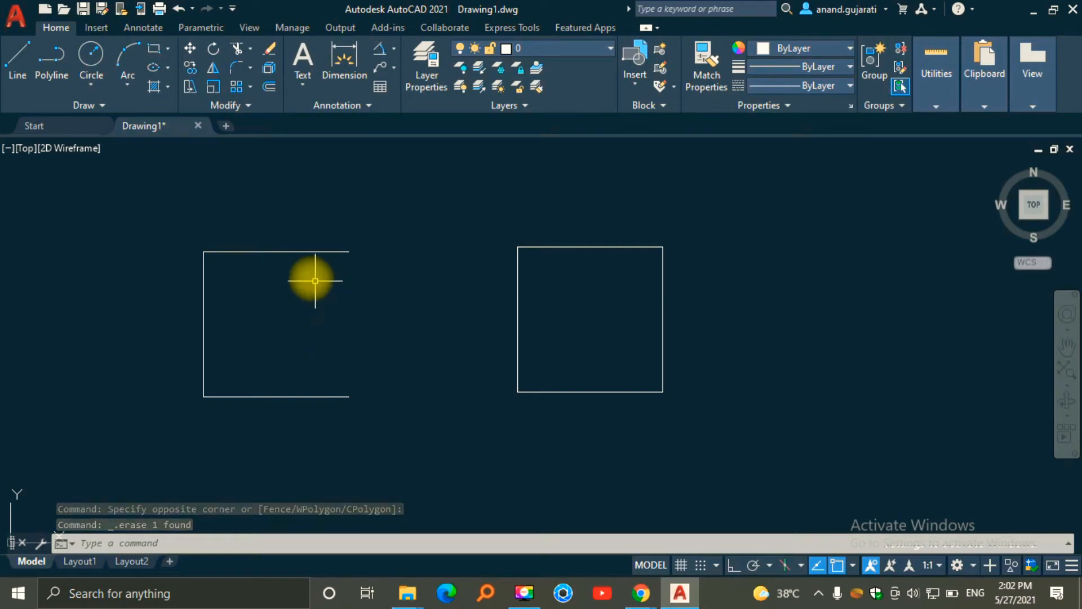
key(ctrl+z)
key(ctrl+z)
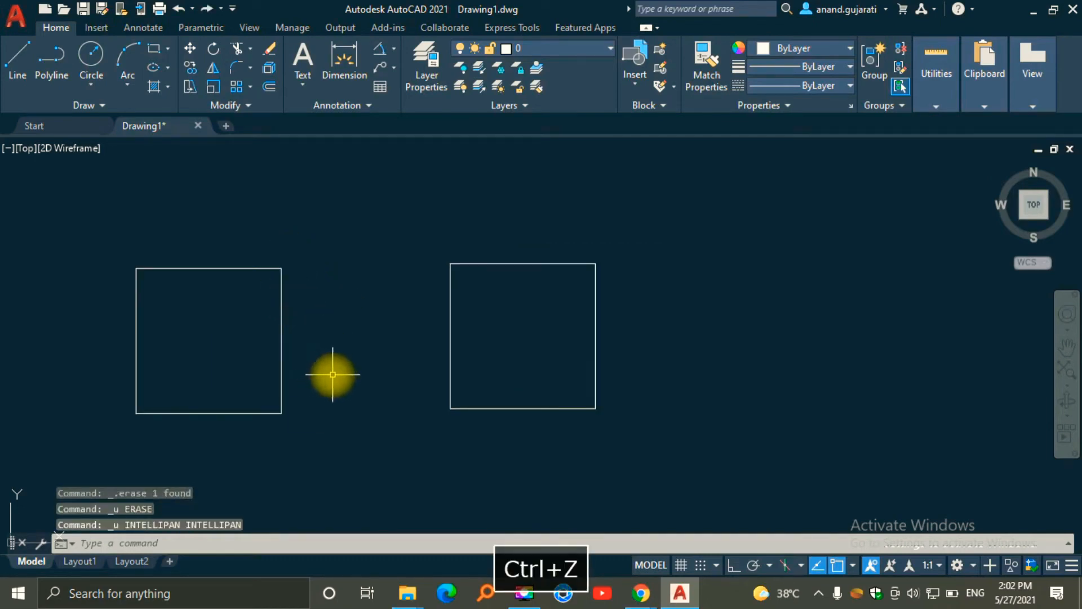
Select the polyline square by one of its sides to examine how its segments are grouped
mouse_move(333, 375)
middle_down()
mouse_move(404, 370)
mouse_move(428, 350)
mouse_move(442, 362)
middle_up()
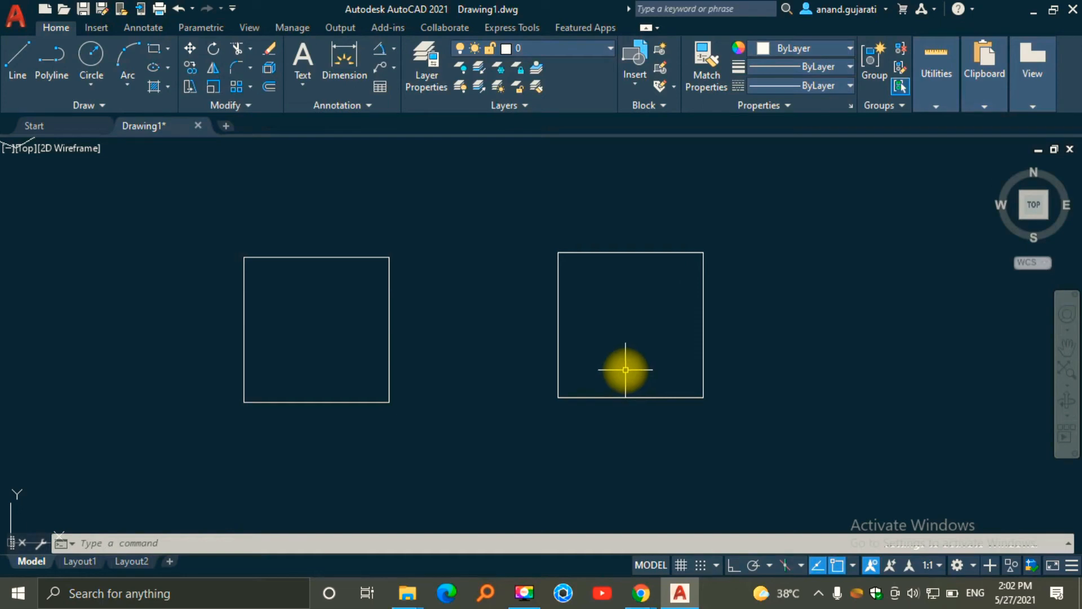
click(559, 325)
click(591, 316)
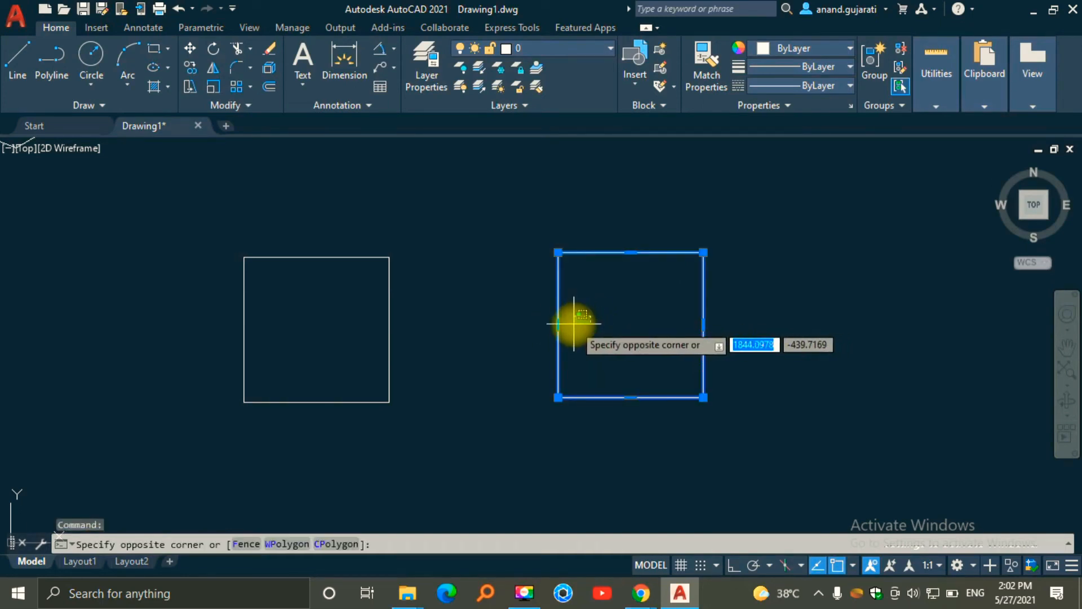
click(575, 321)
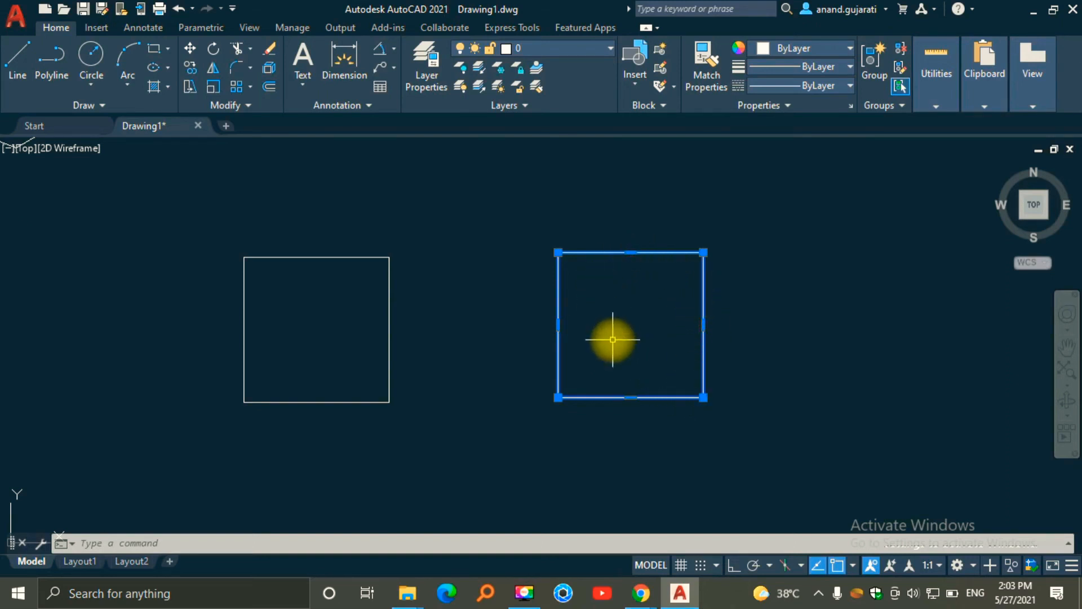
Clear the square's selection and draw a freehand three-sided polyline triangle beside the polyline square's upper-right corner, ending at its start point
key(Escape)
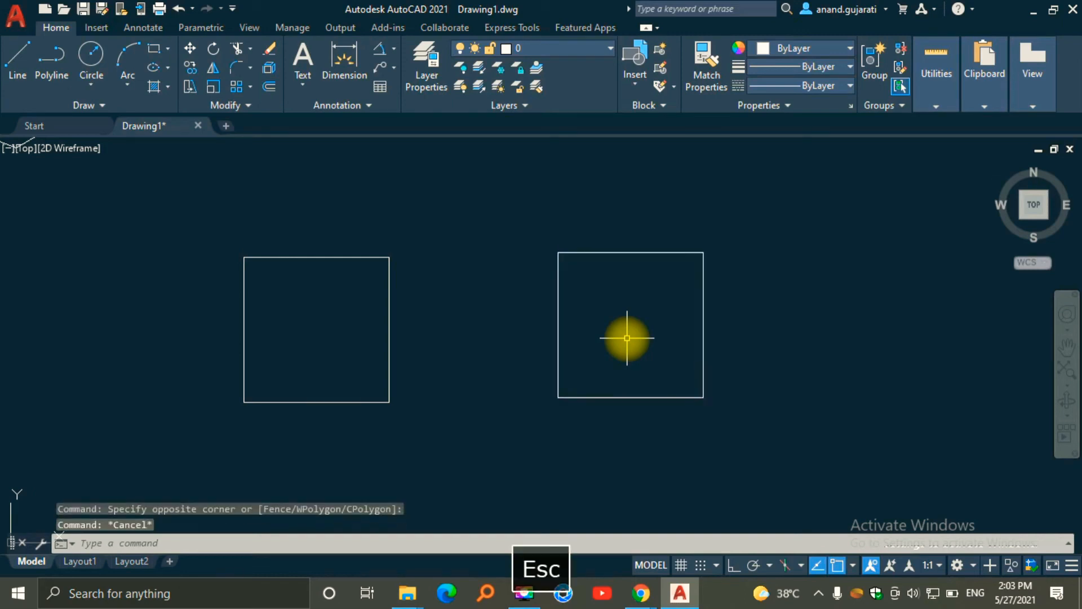
middle_drag(627, 338, 584, 351)
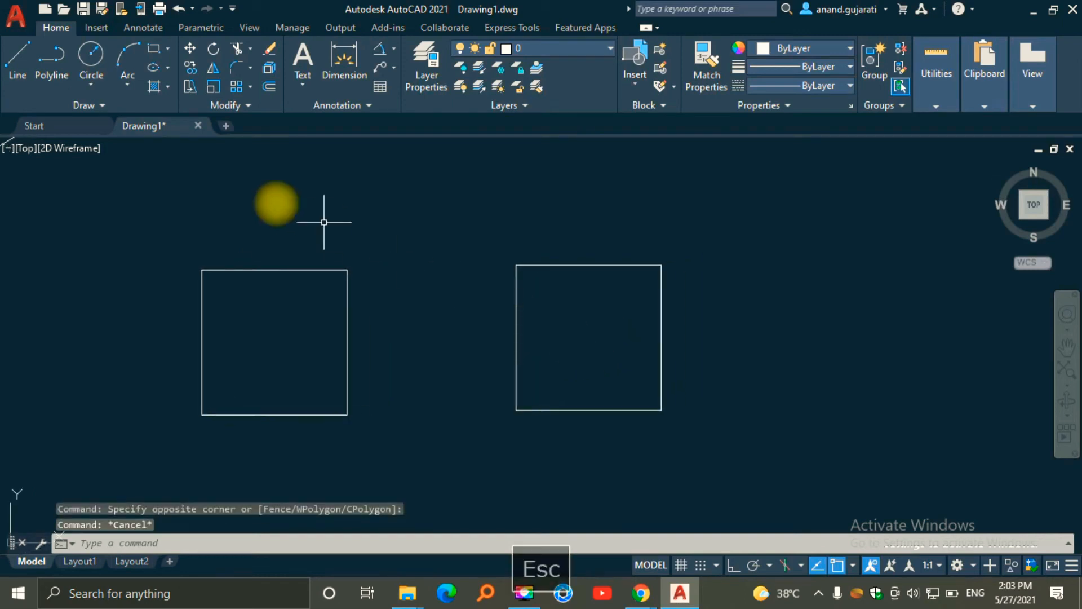
click(52, 67)
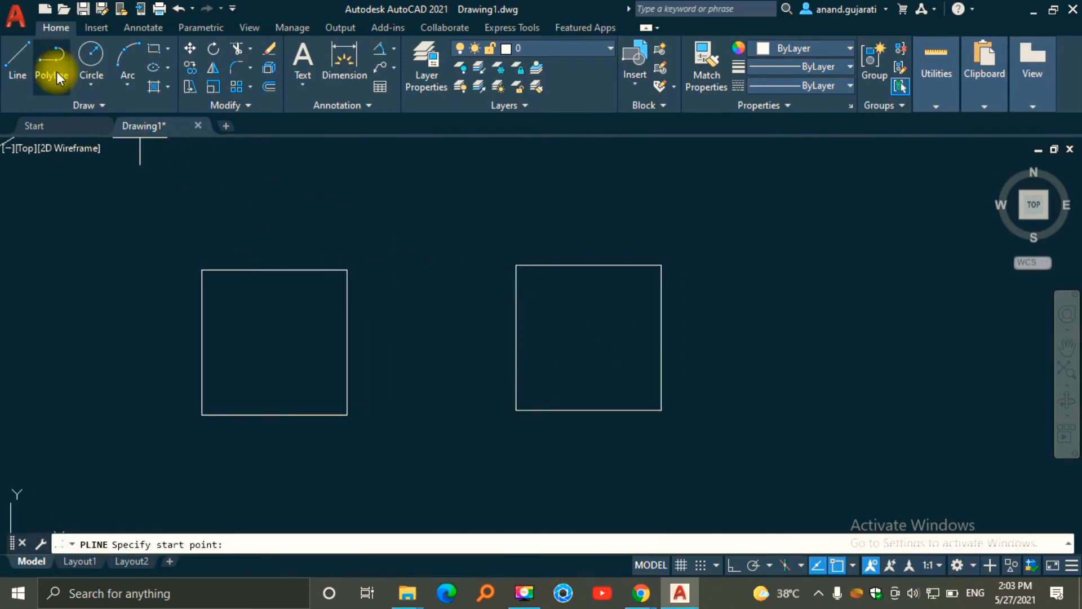
click(666, 205)
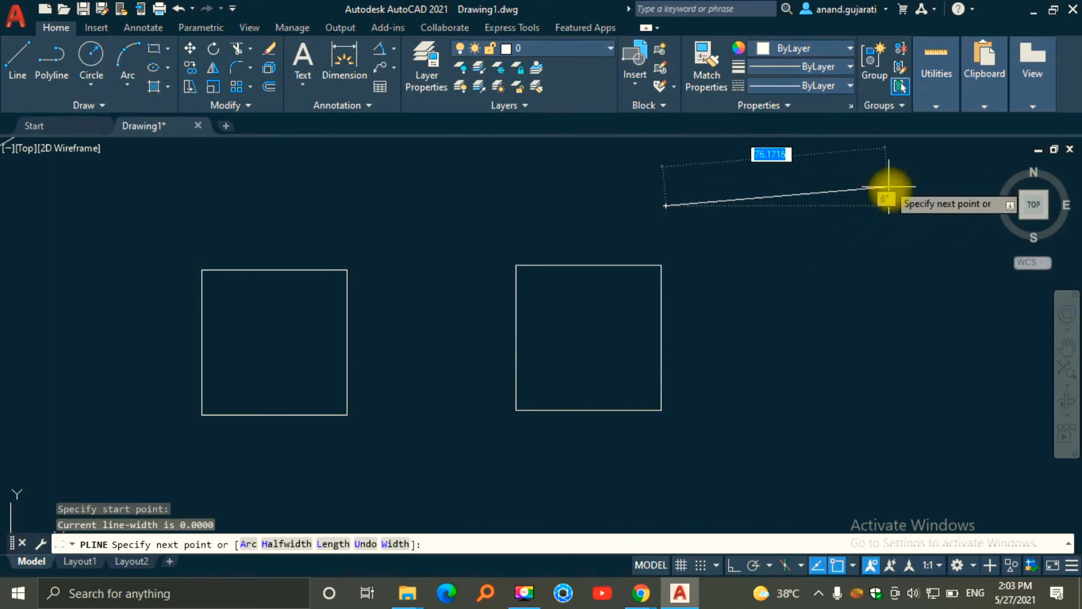
click(888, 241)
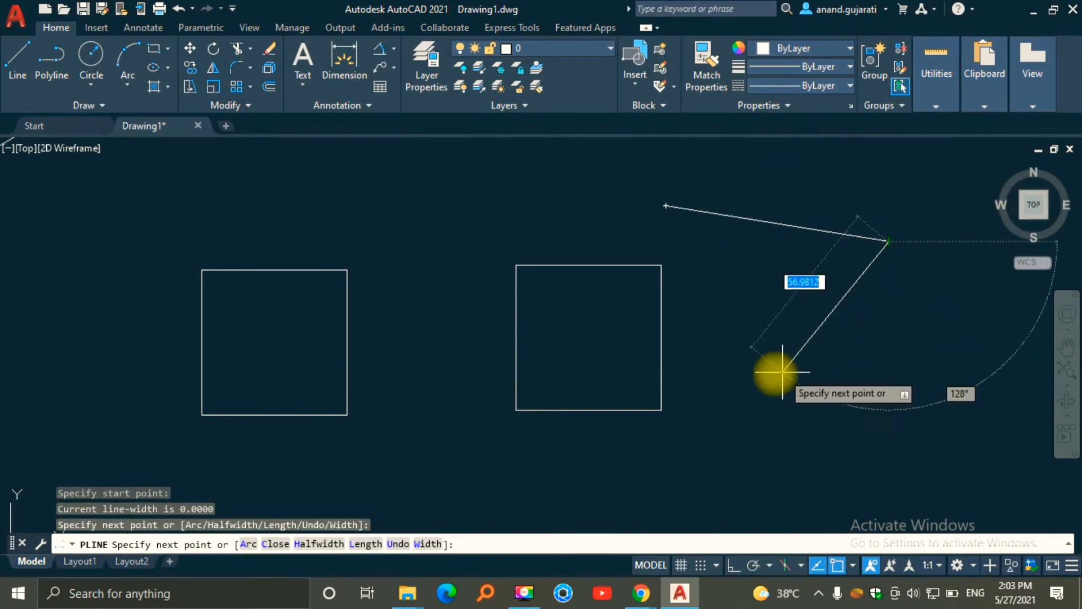
click(741, 372)
click(666, 206)
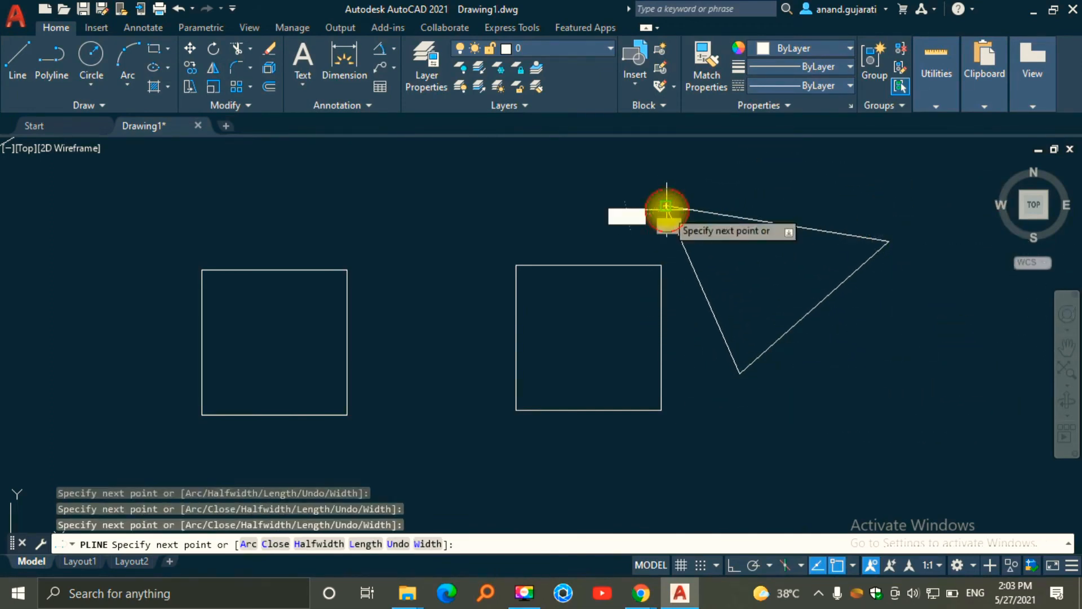
key(Escape)
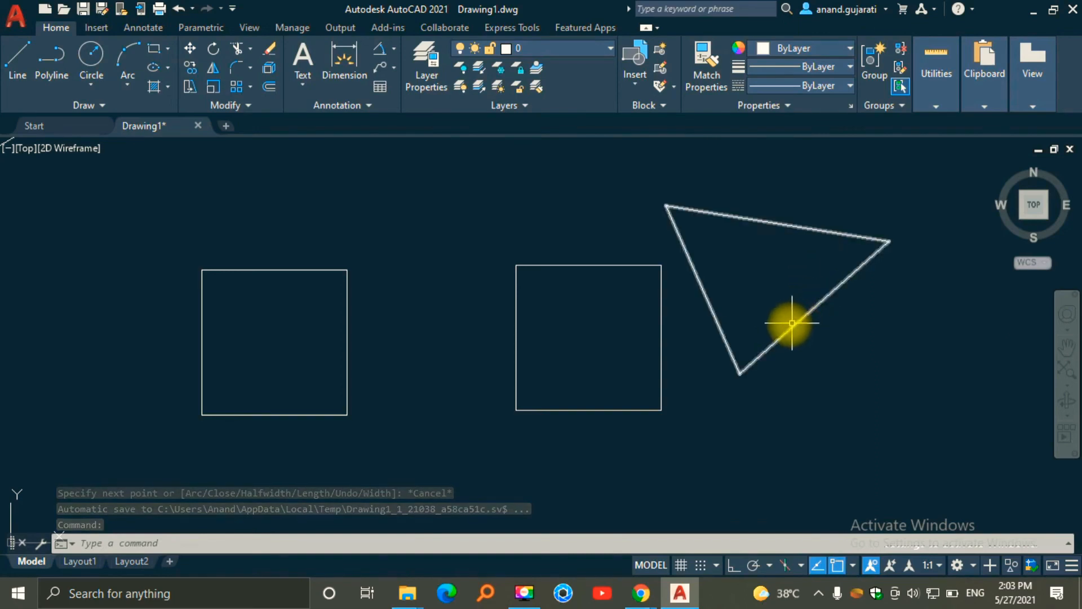
Select the polyline triangle by each of its three sides in turn to examine how its segments are grouped, clearing each selection
click(758, 221)
key(Escape)
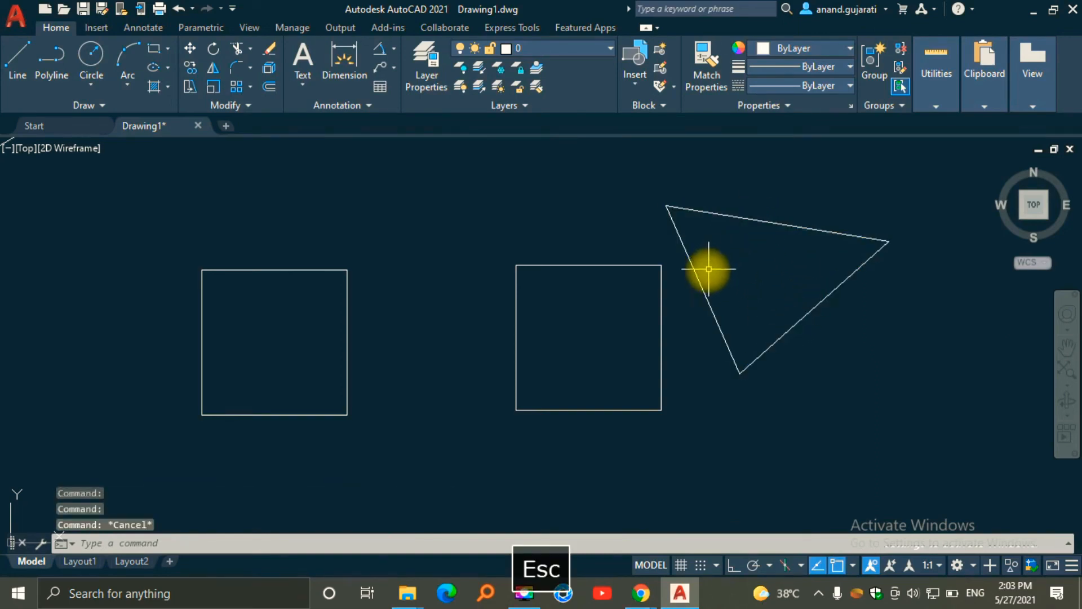
click(700, 279)
key(Escape)
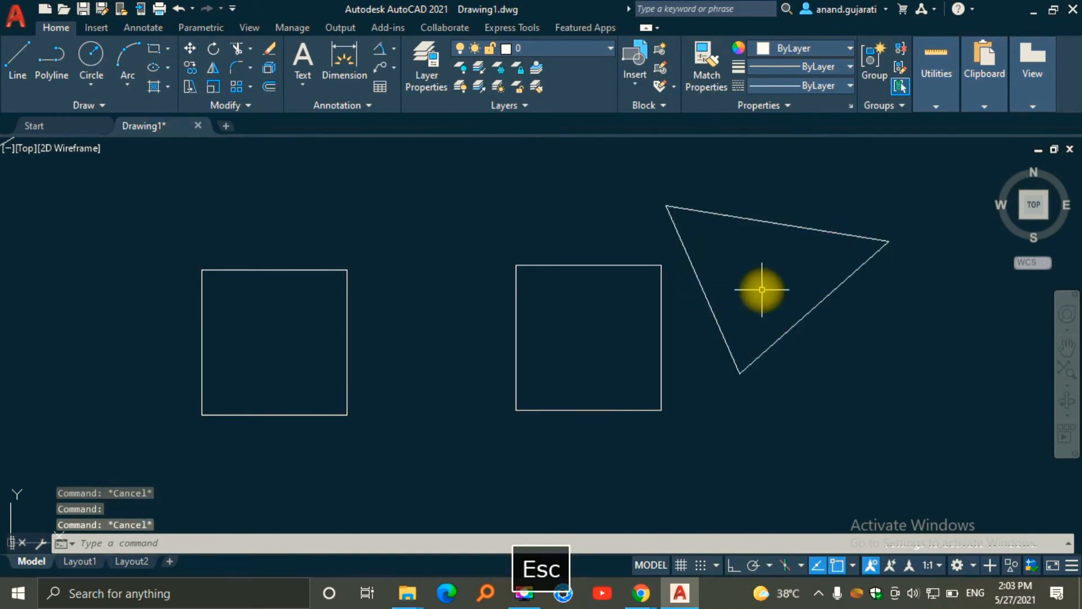
click(810, 307)
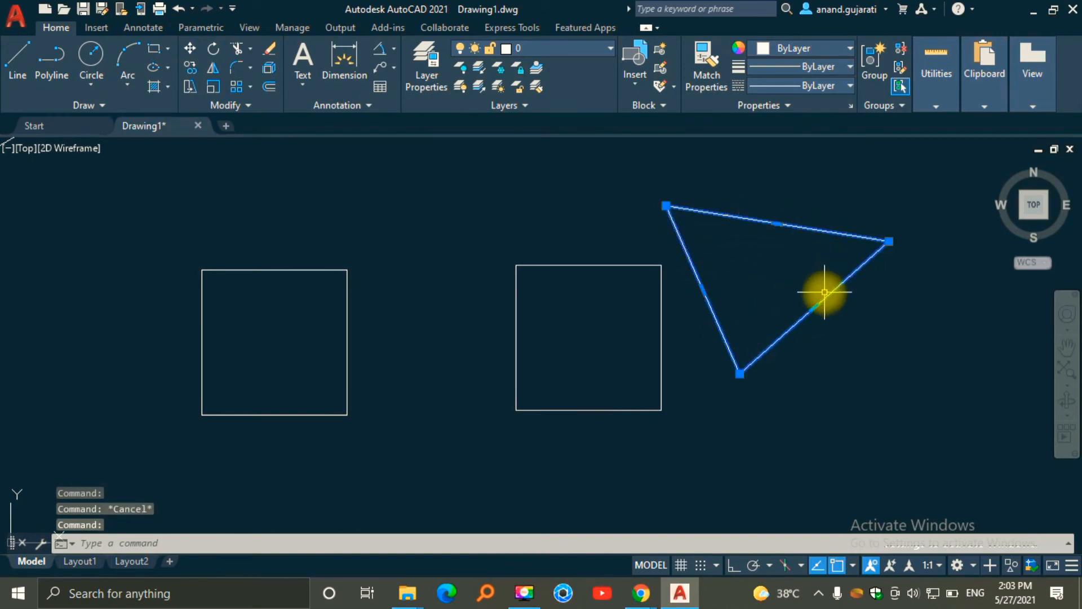
key(Escape)
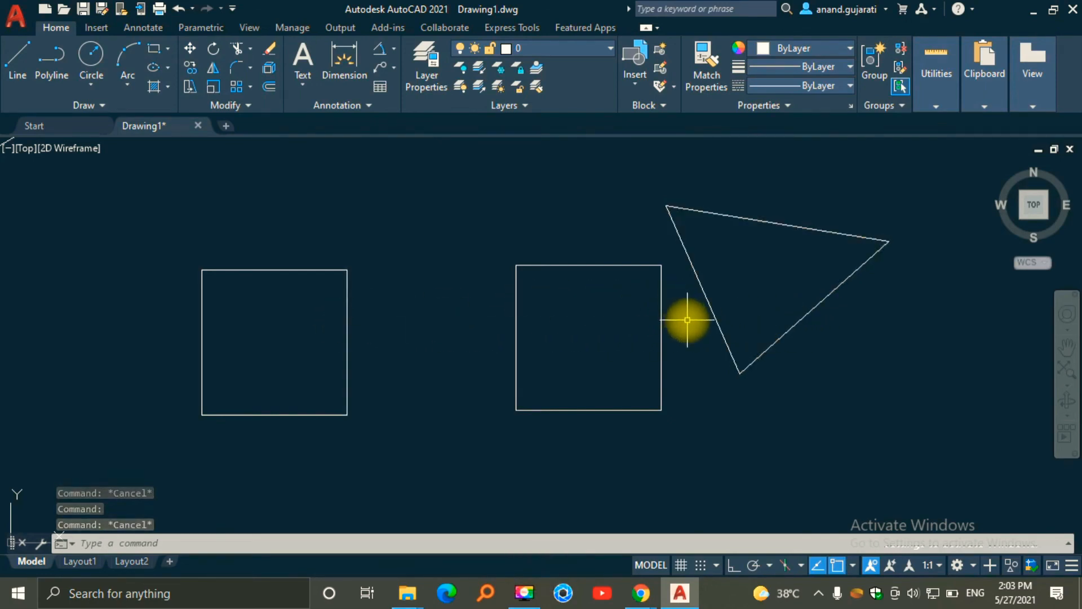
Draw an open polyline below the polyline square with a 60-unit segment at 0° followed by a 60-unit segment at 30°
click(55, 76)
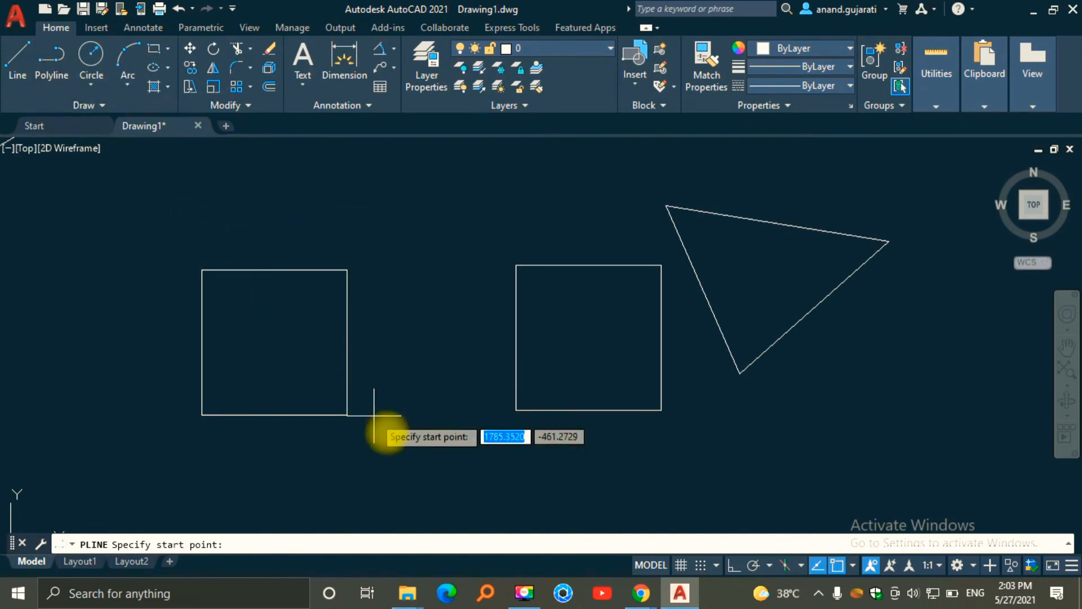
click(464, 478)
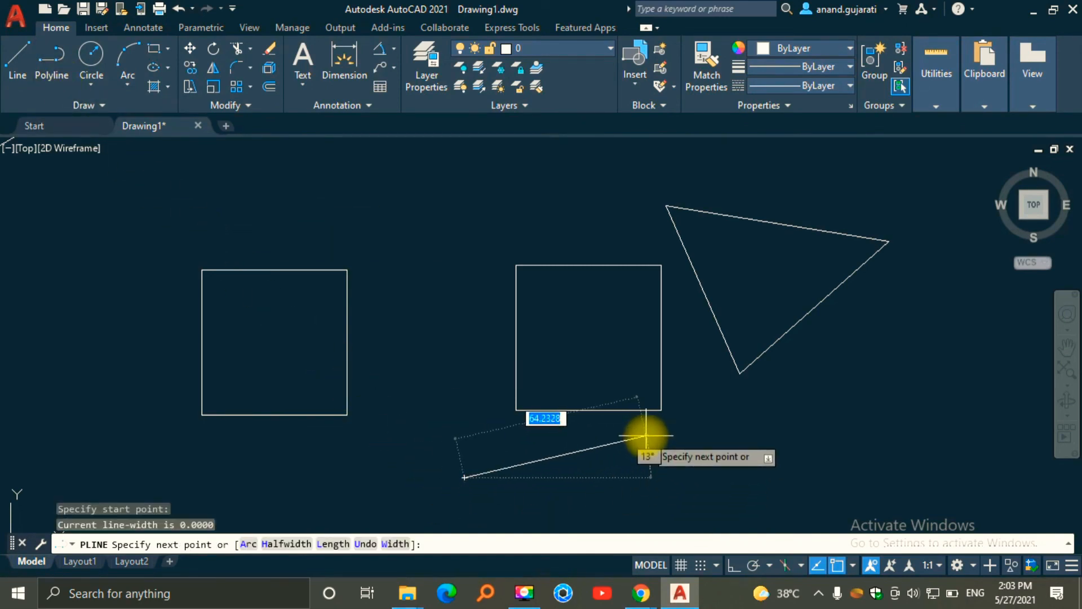
text(60)
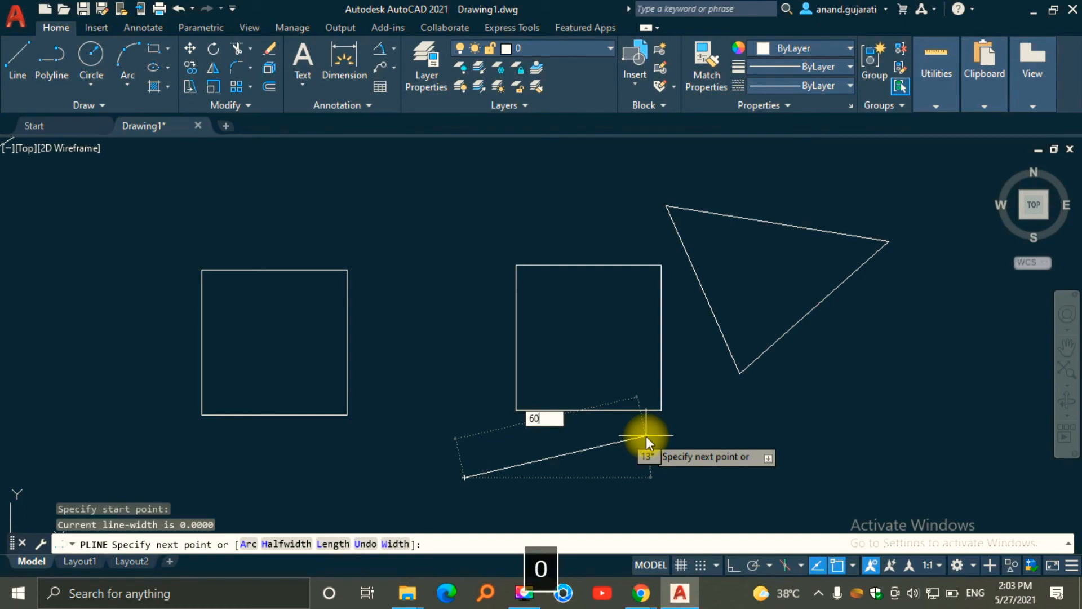
key(Tab)
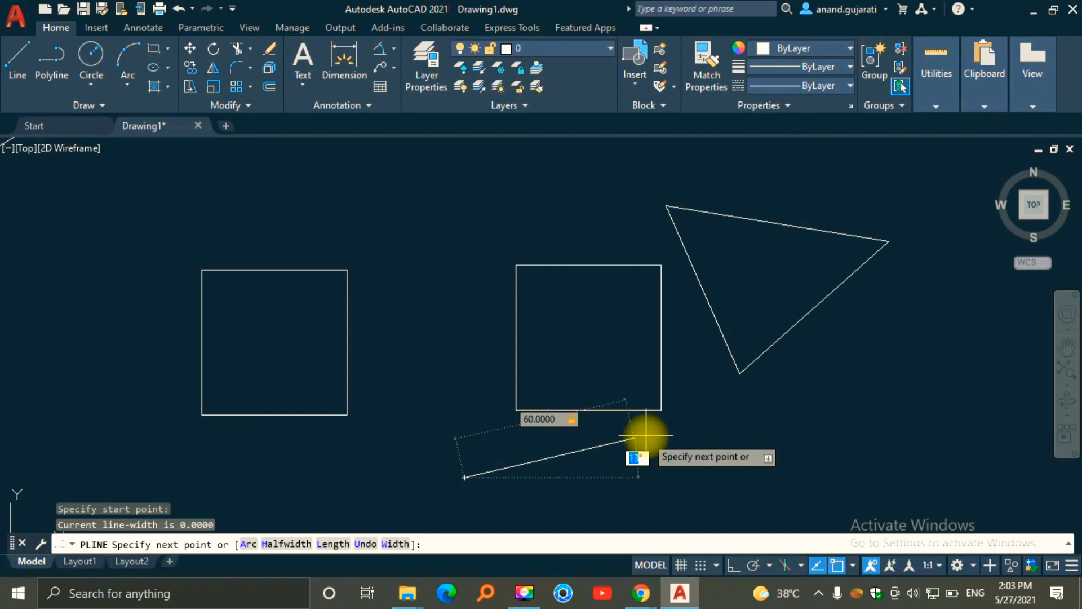
text(0)
key(Return)
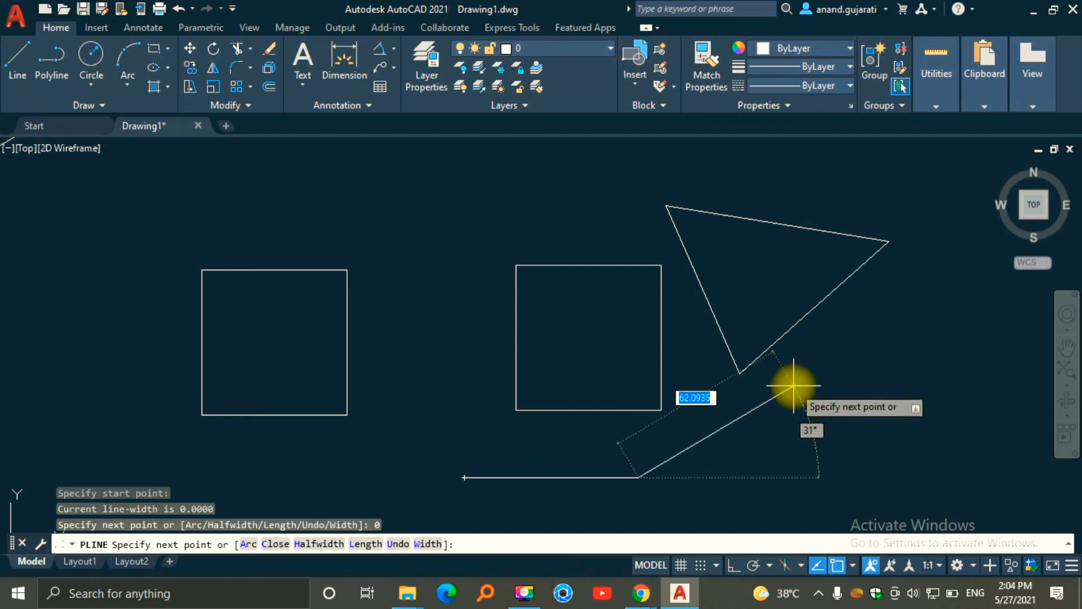
text(60)
key(Tab)
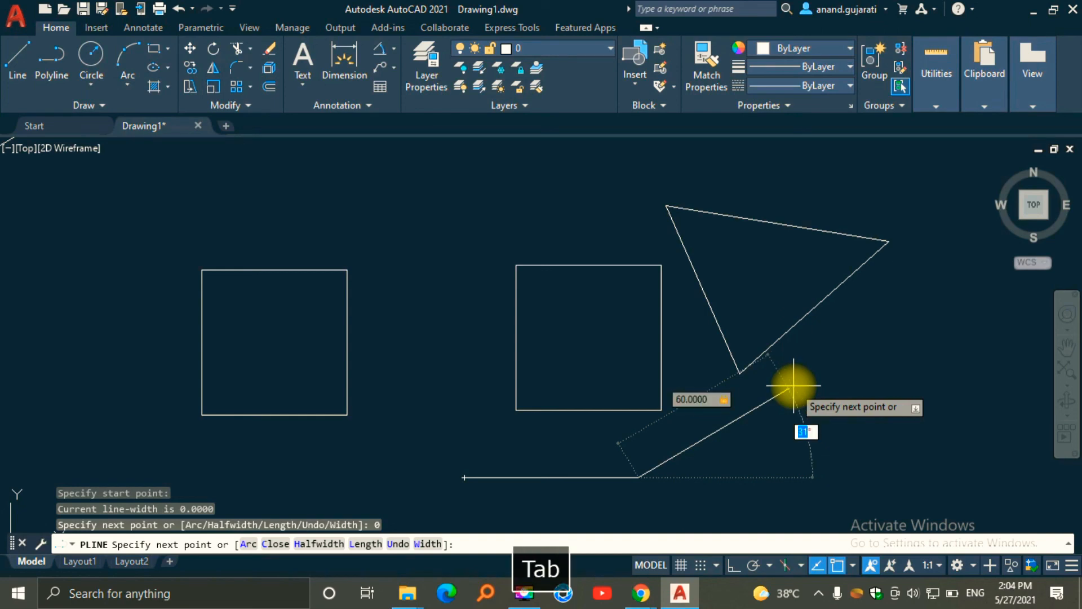
text(30)
key(Return)
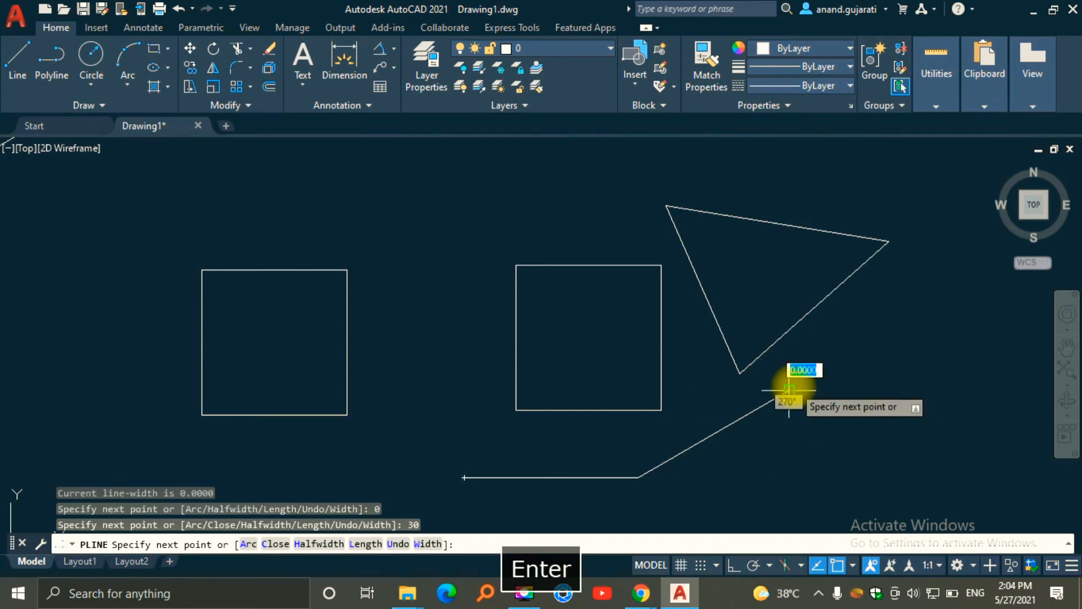
key(Escape)
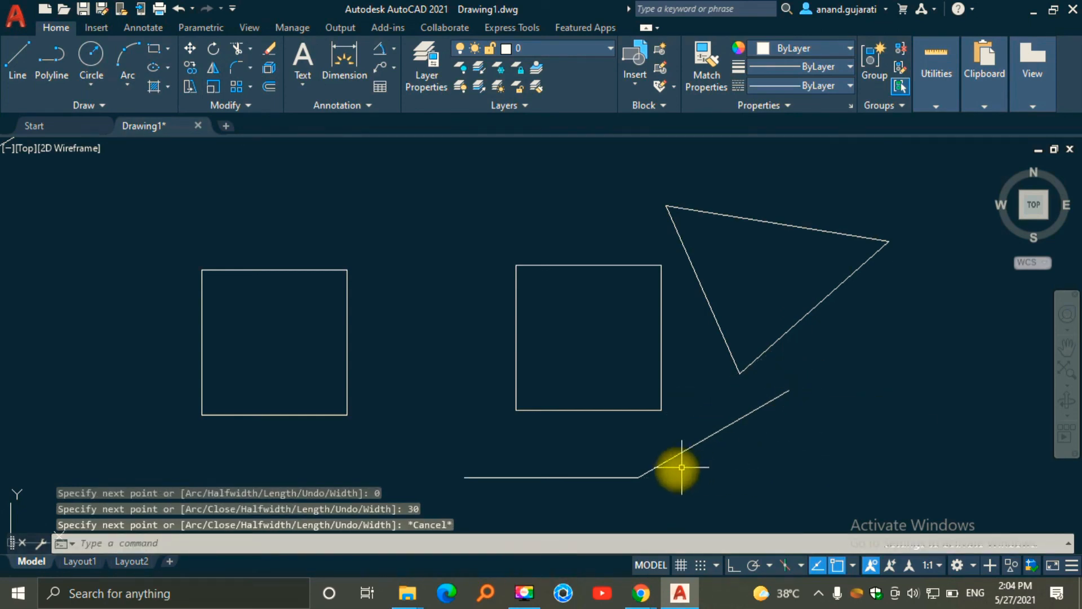
Select the open polyline by its horizontal segment to examine whether both segments form one object, and clear the selection
click(551, 479)
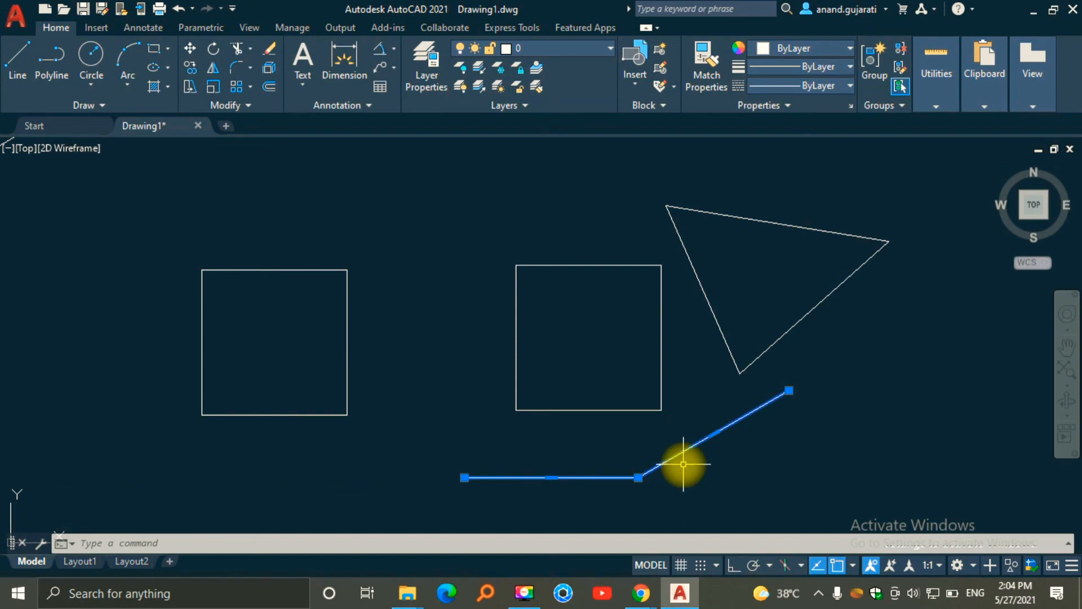
key(Escape)
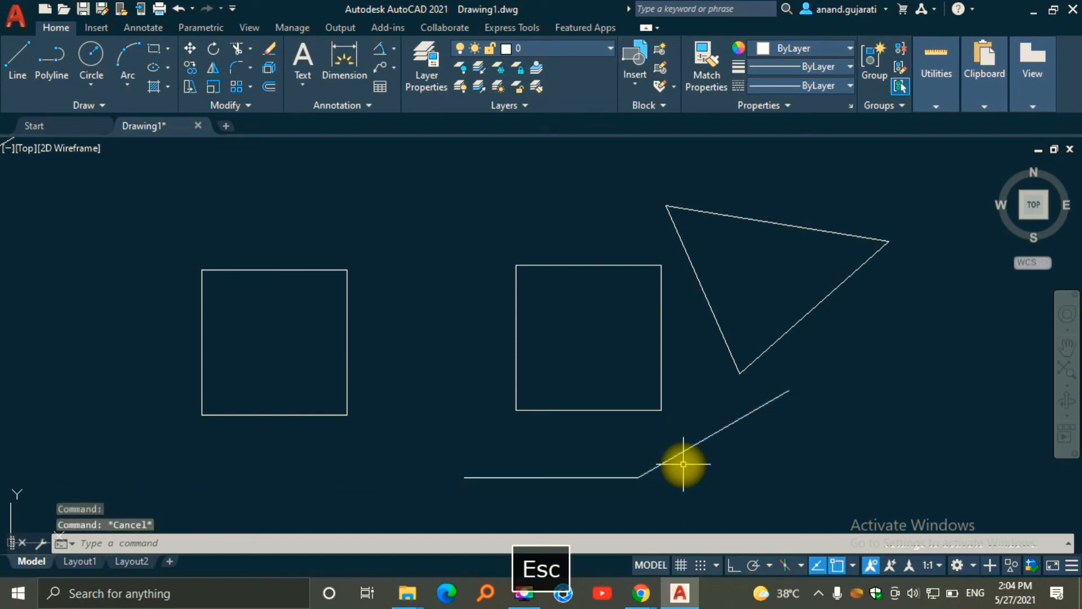